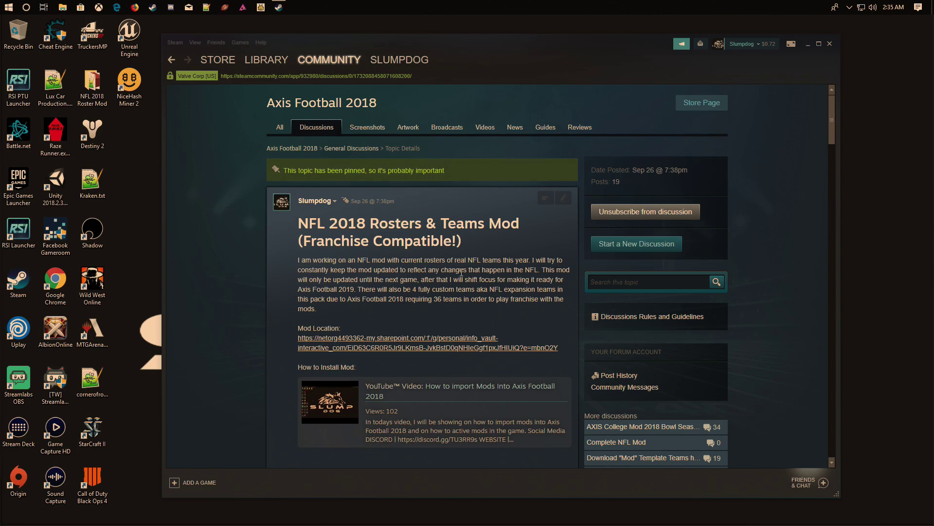
# - Open the mod's SharePoint download location and maximize the browser window
pyautogui.scroll(-2, 456, 267)
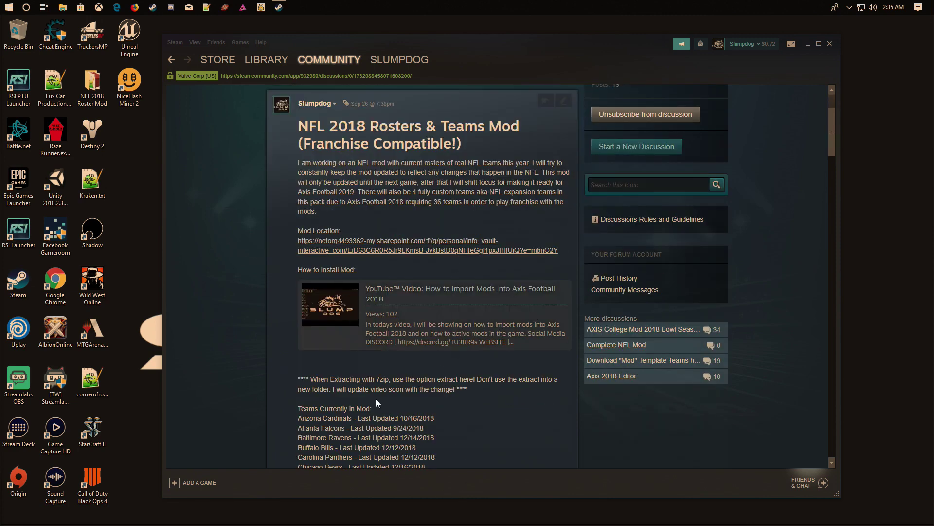
pyautogui.scroll(2, 451, 172)
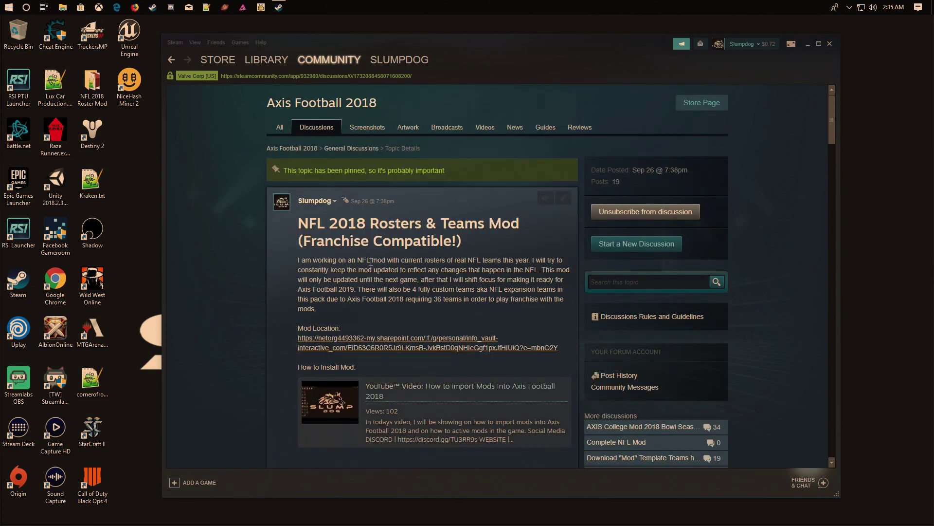
pyautogui.click(362, 341)
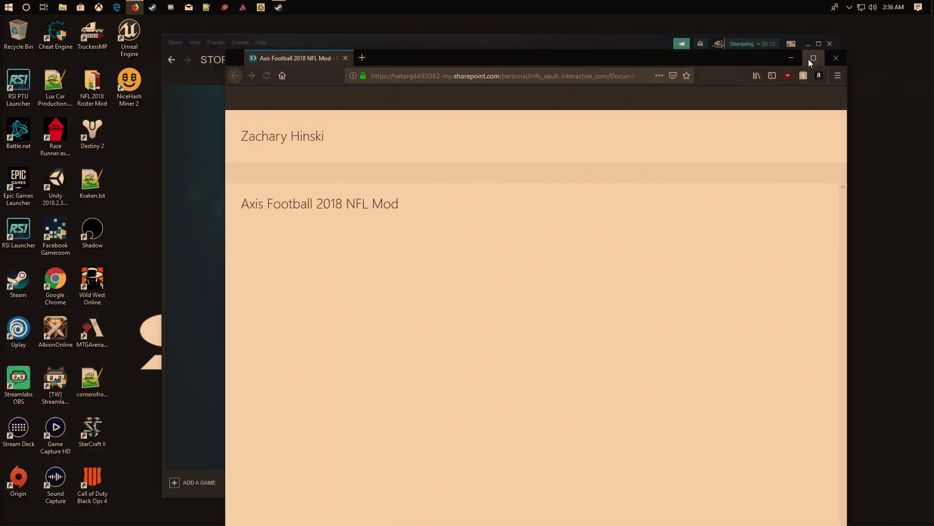
pyautogui.click(813, 58)
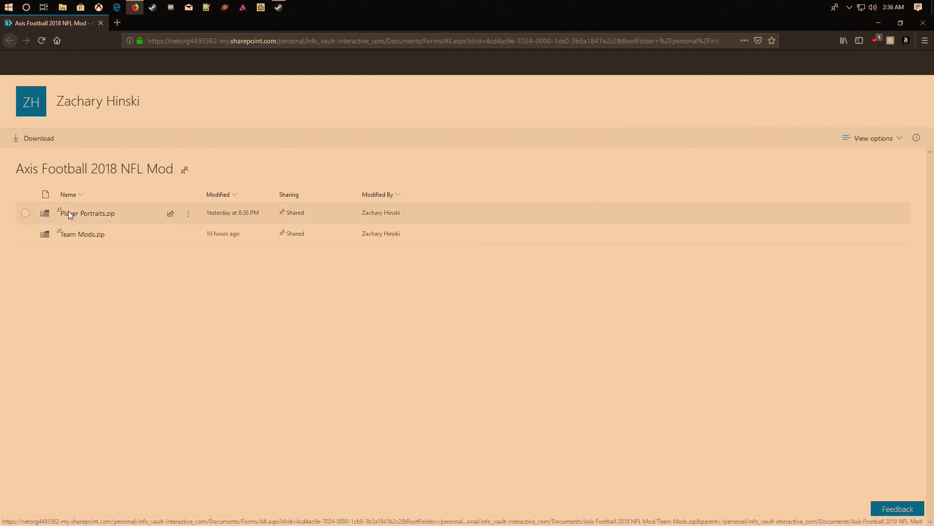
# - Download Player Portraits.zip and save the file
pyautogui.click(25, 213)
pyautogui.click(54, 142)
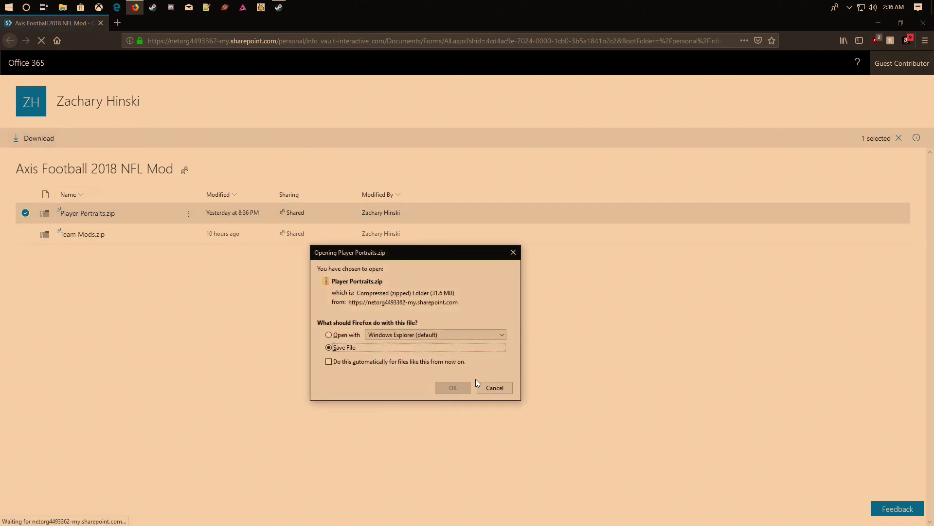
pyautogui.click(445, 388)
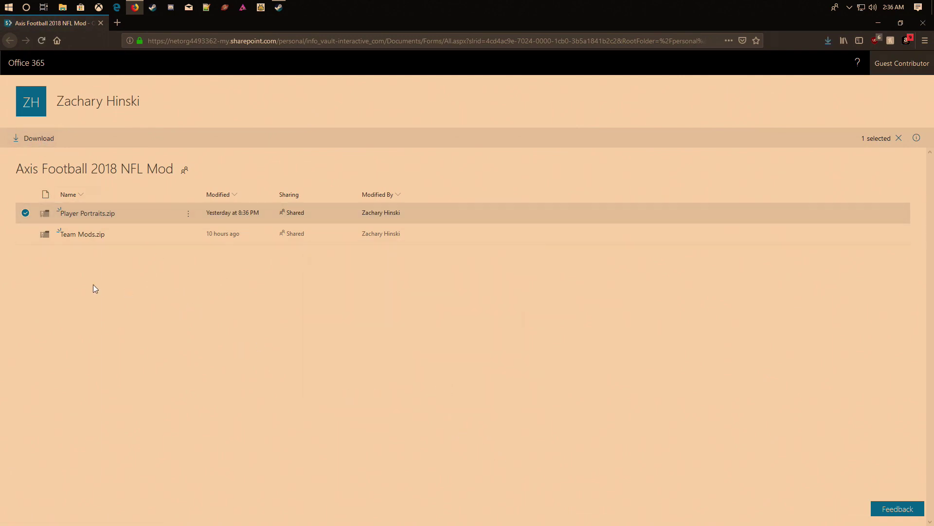
# - Download and save Team Mods.zip, check download progress, and close Firefox
pyautogui.click(26, 214)
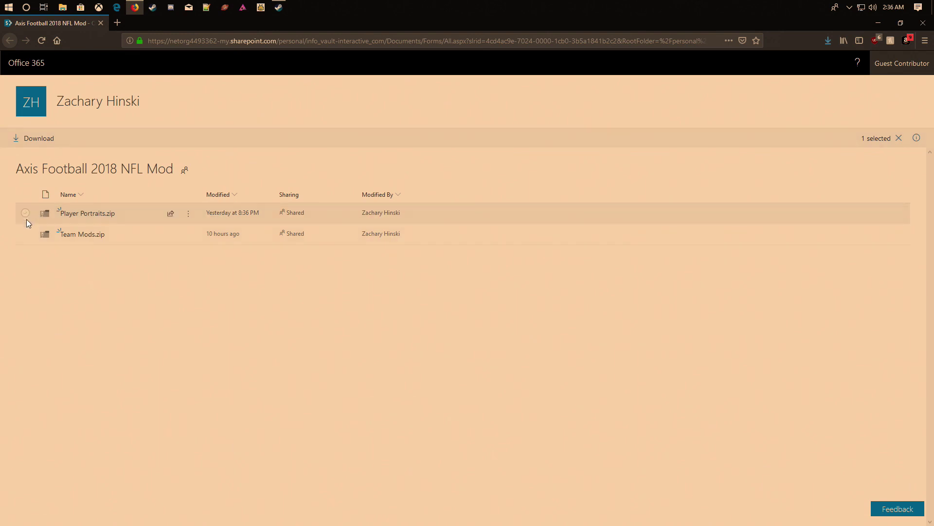
pyautogui.click(26, 234)
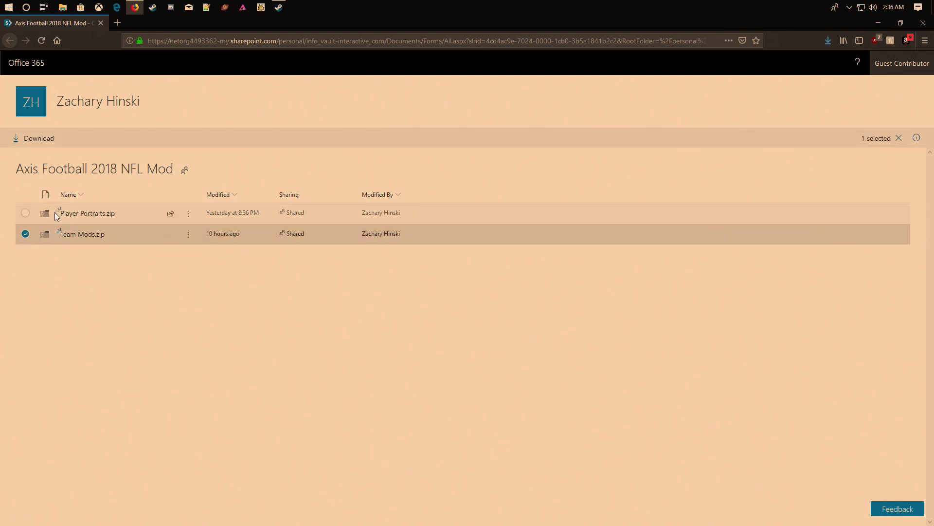
pyautogui.click(40, 141)
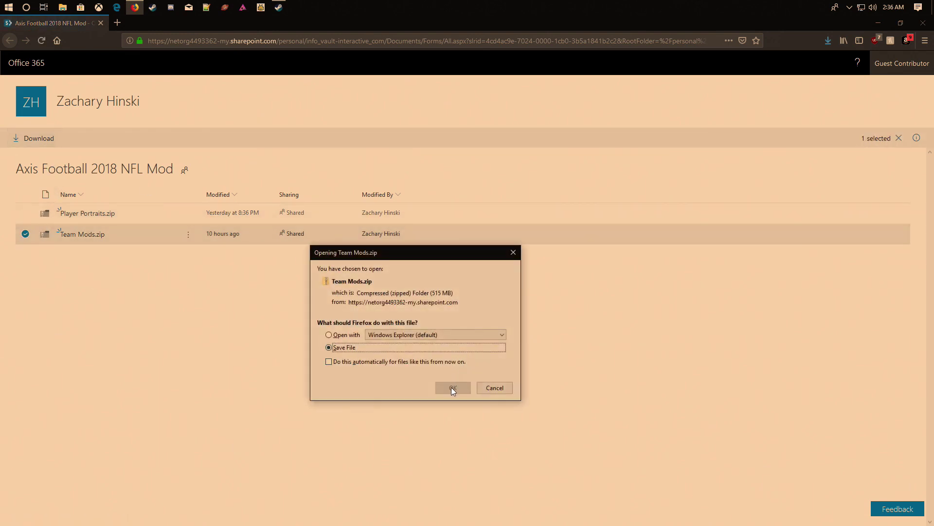
pyautogui.click(451, 387)
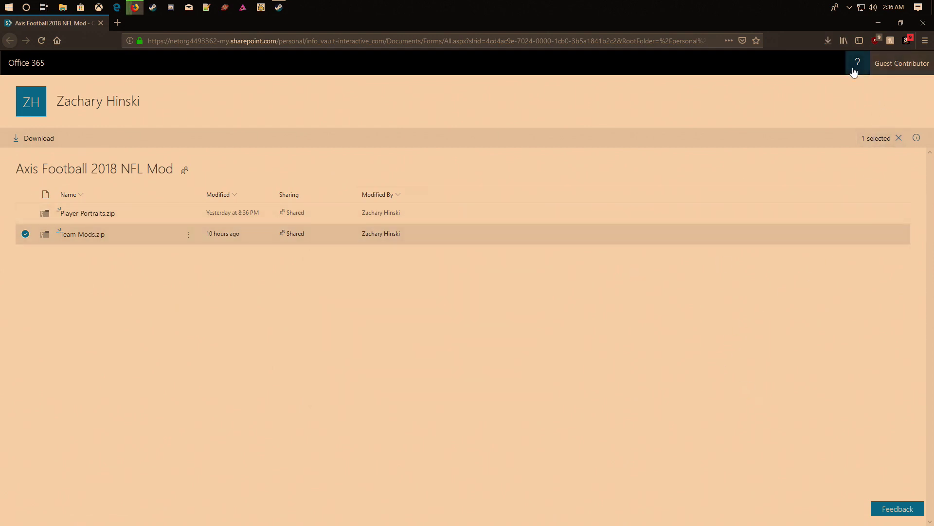
pyautogui.click(827, 42)
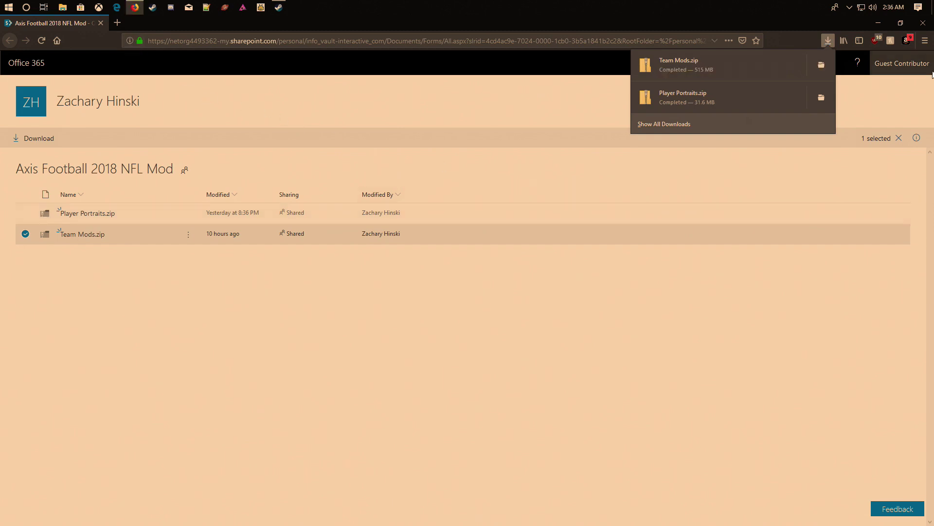
pyautogui.click(923, 23)
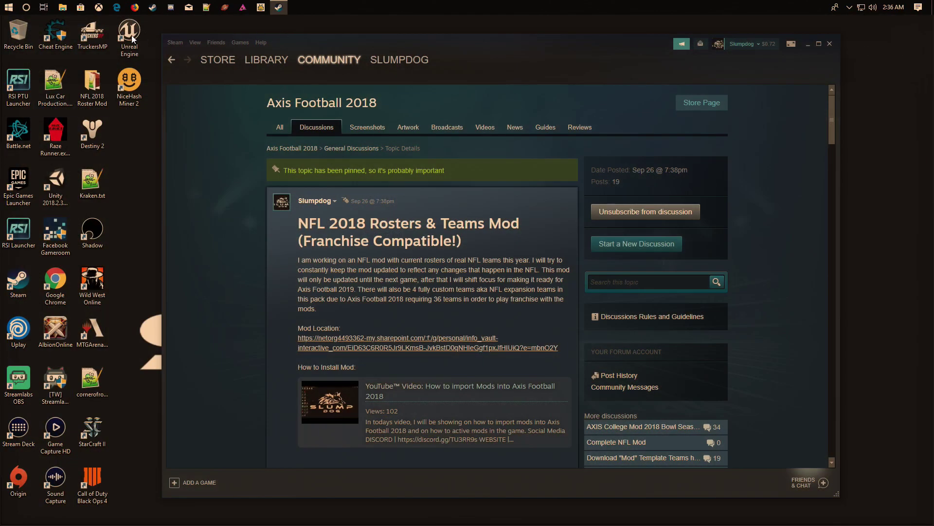
# - Cut Player Portraits.zip and Team Mods.zip from Downloads, then close File Explorer
pyautogui.click(63, 7)
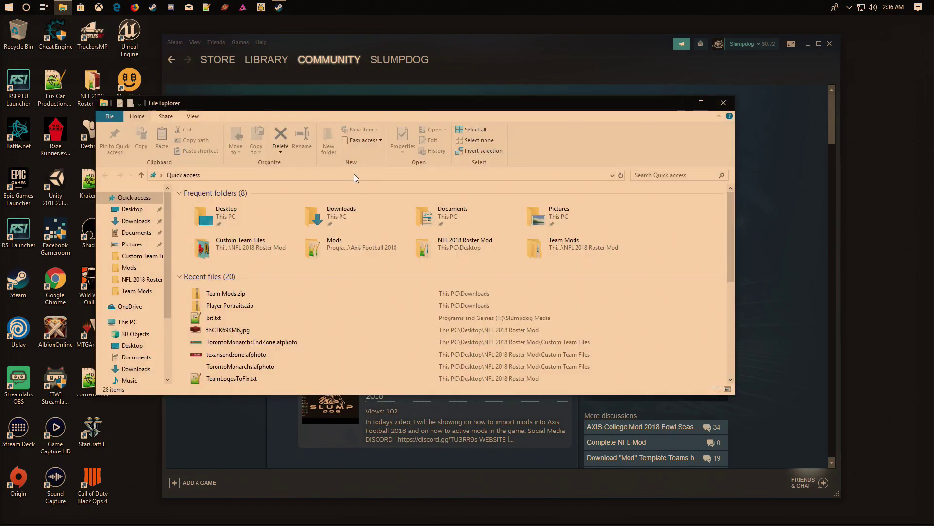
pyautogui.doubleClick(359, 217)
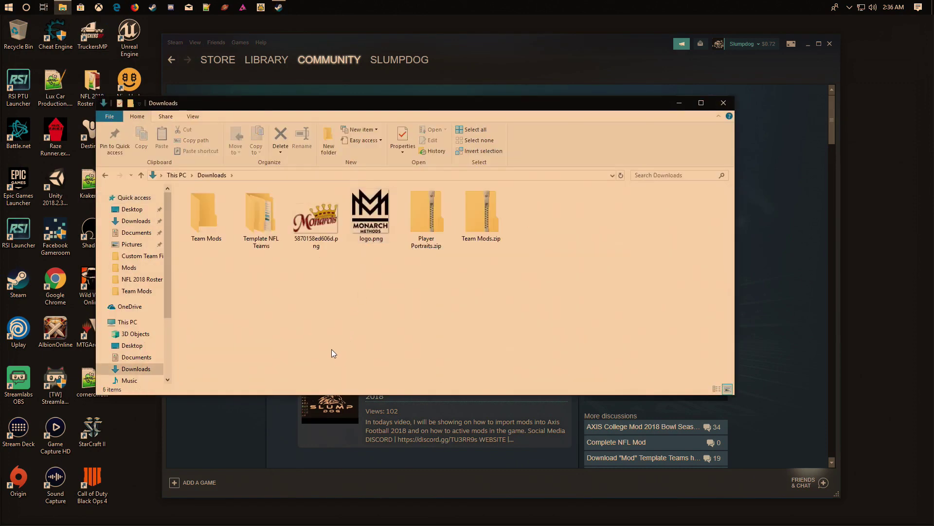
pyautogui.moveTo(422, 281); pyautogui.dragTo(464, 291)
pyautogui.moveTo(420, 270); pyautogui.dragTo(488, 211)
pyautogui.rightClick(488, 211)
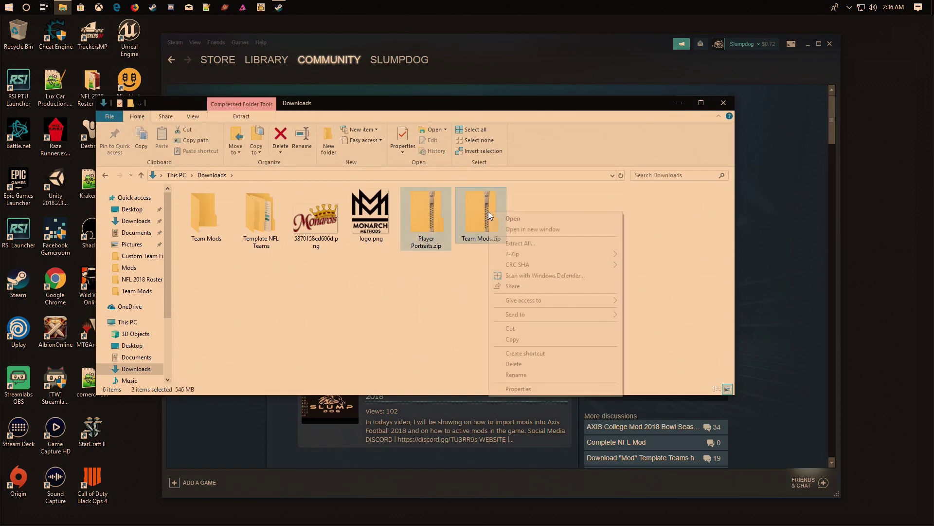
pyautogui.click(517, 331)
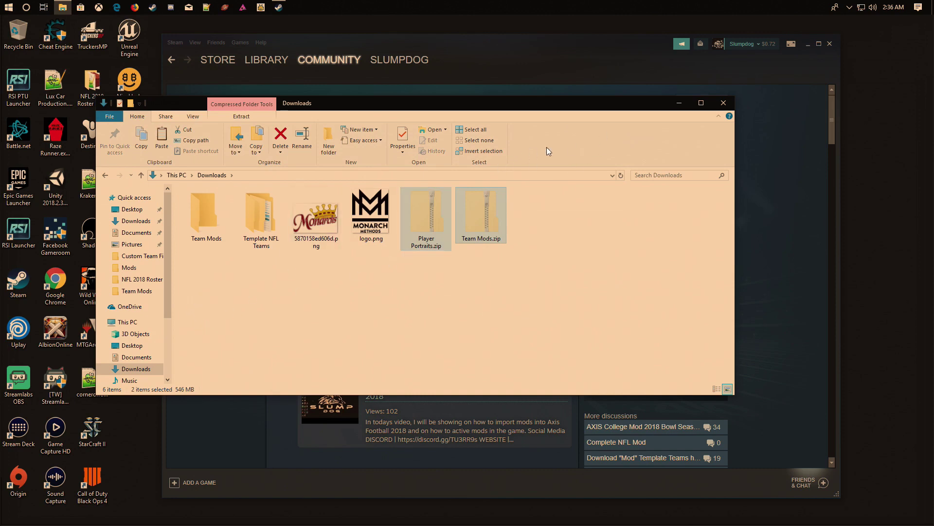
pyautogui.click(724, 104)
# - Open Axis Football 2018's Properties from the Steam Library to the Local Files page
pyautogui.moveTo(278, 62)
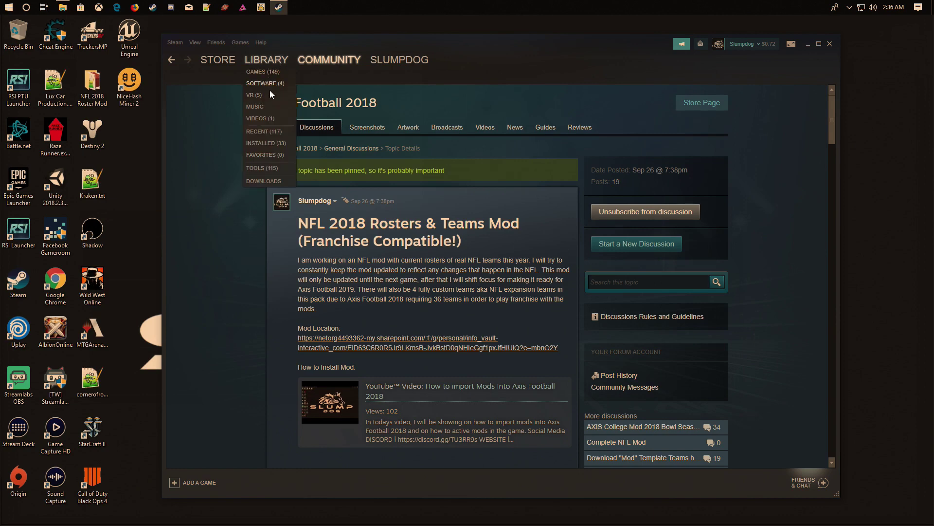
pyautogui.click(267, 143)
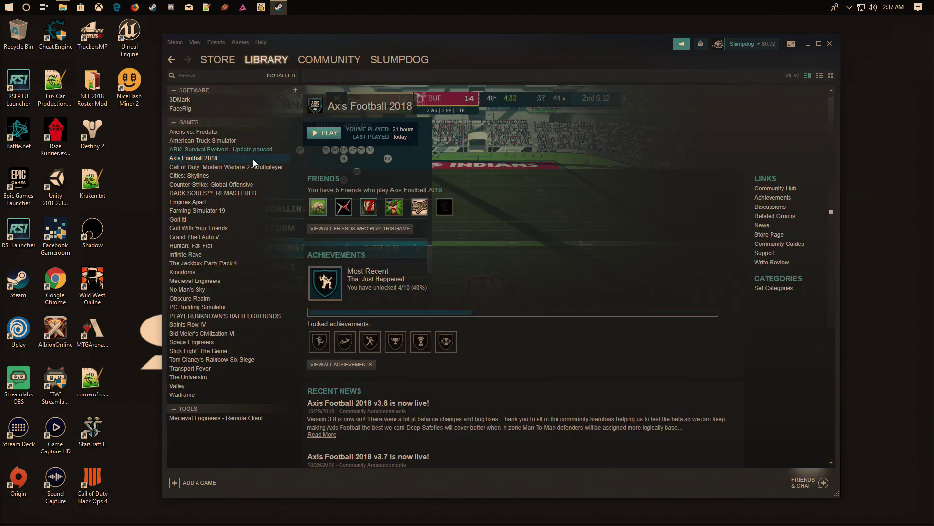
pyautogui.rightClick(253, 160)
pyautogui.click(269, 295)
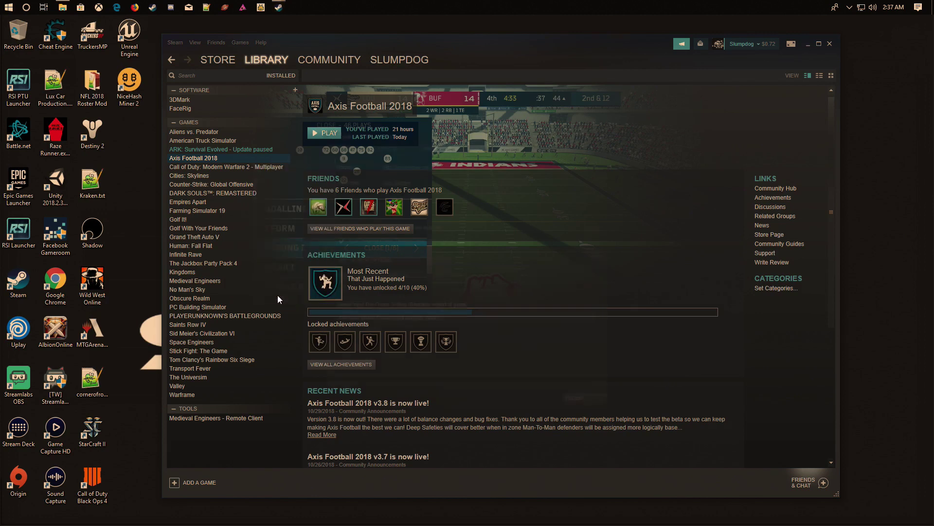
pyautogui.click(440, 144)
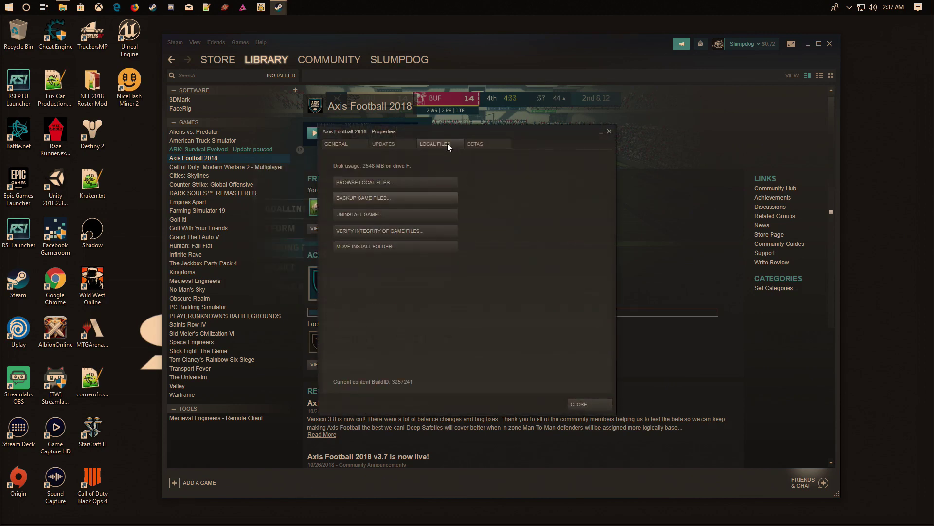
# - Browse the game's install folder and paste both zip files into the Mods folder
pyautogui.click(400, 181)
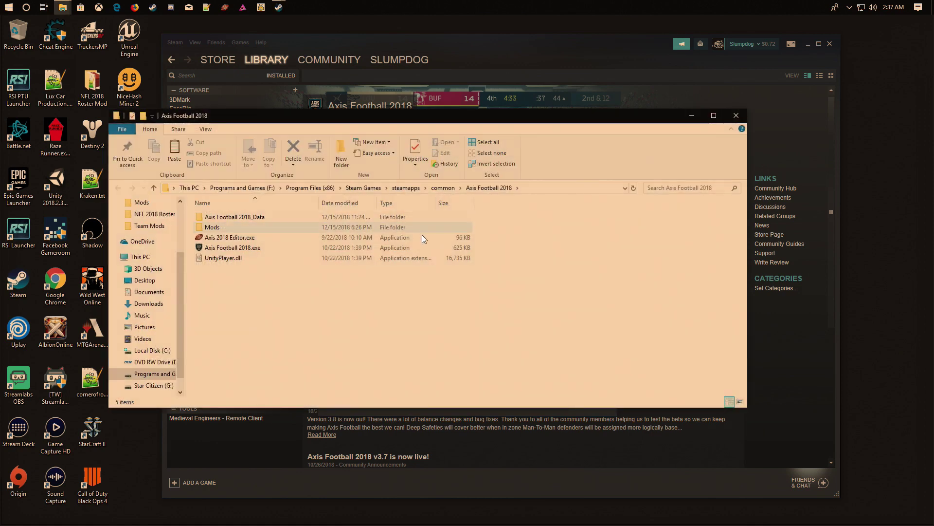
pyautogui.doubleClick(268, 227)
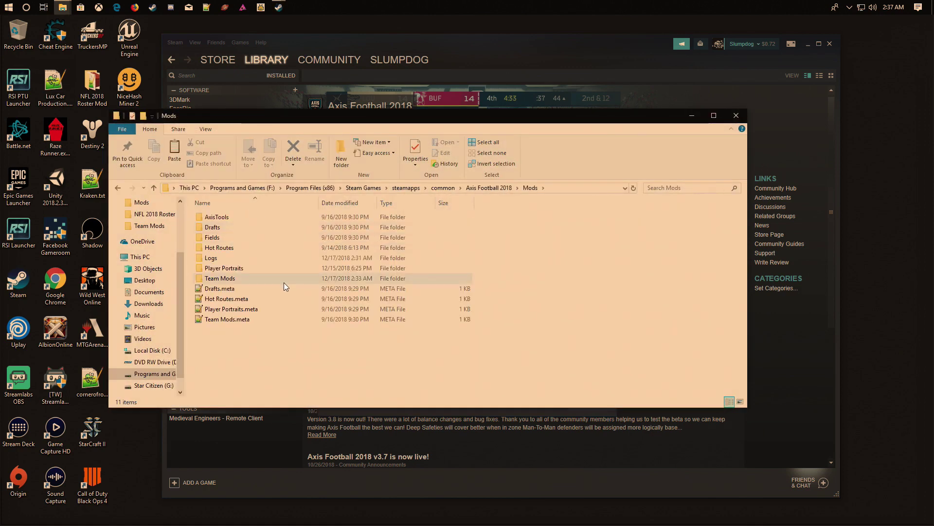
pyautogui.rightClick(241, 362)
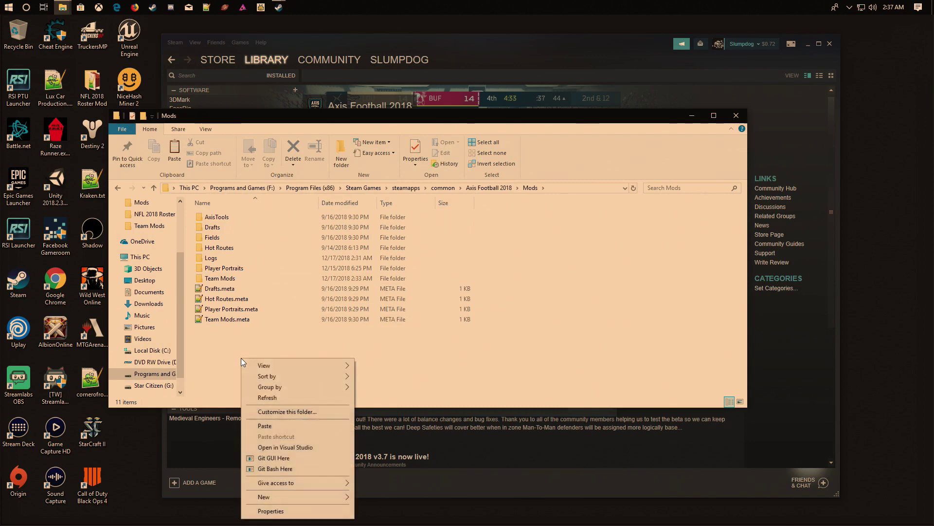
pyautogui.click(265, 426)
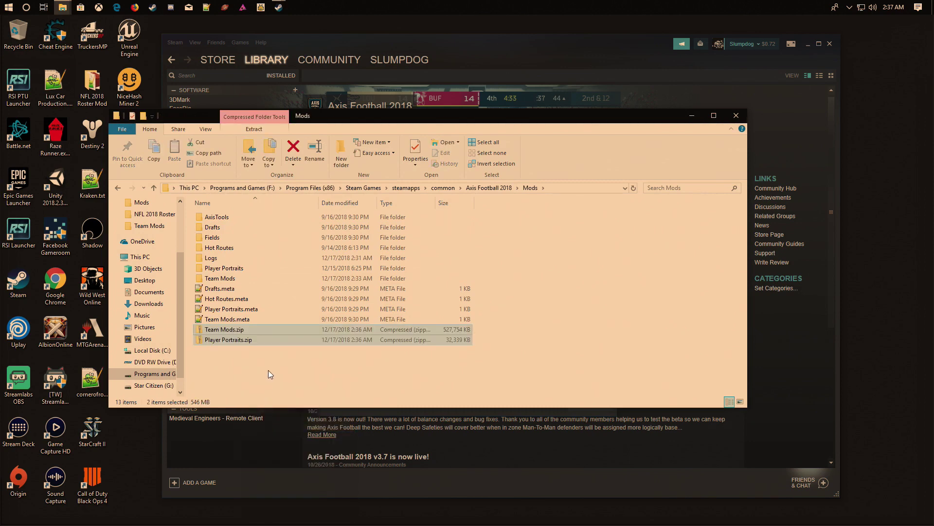
pyautogui.click(247, 371)
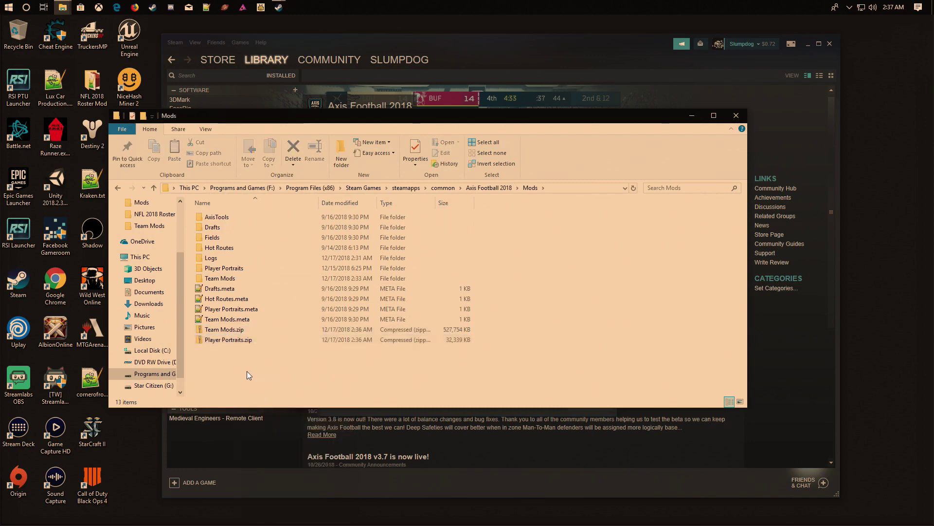
# - Extract Player Portraits.zip into Mods with 7-Zip, choosing Yes to All to overwrite
pyautogui.rightClick(230, 340)
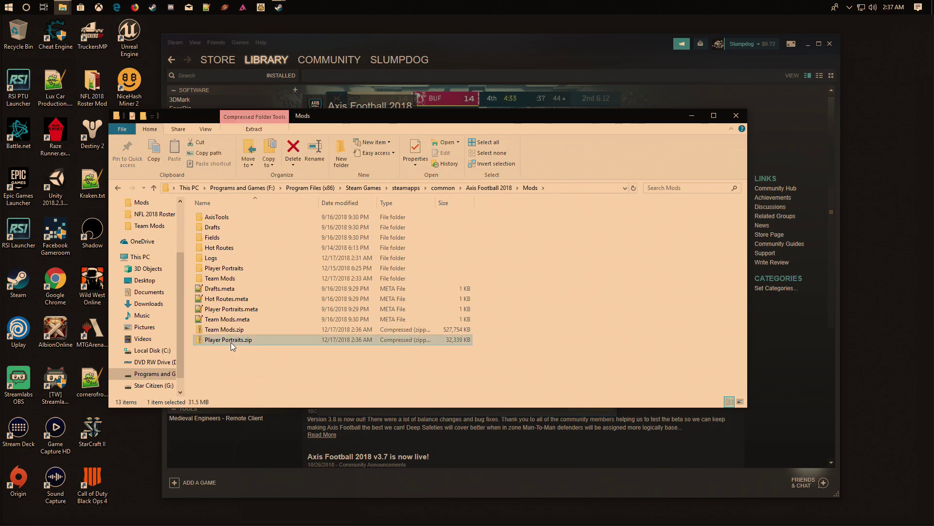
pyautogui.moveTo(296, 182)
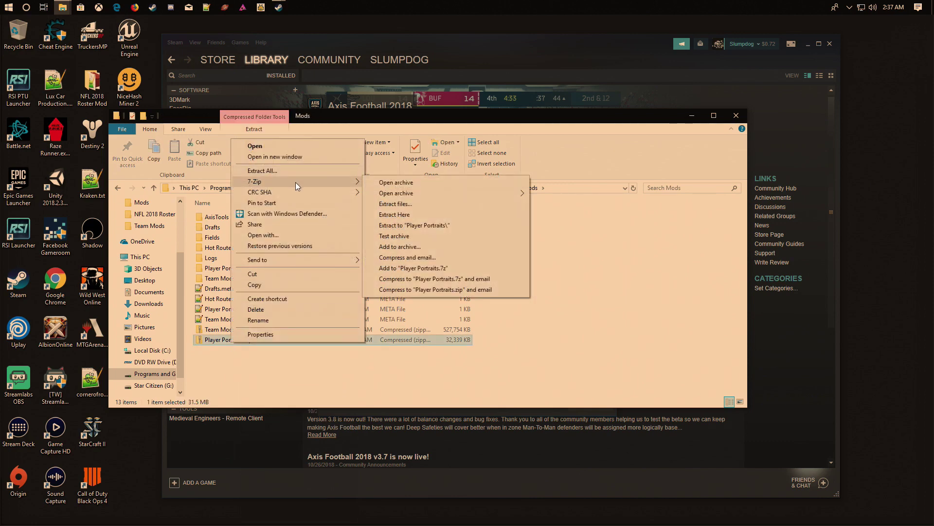
pyautogui.click(398, 216)
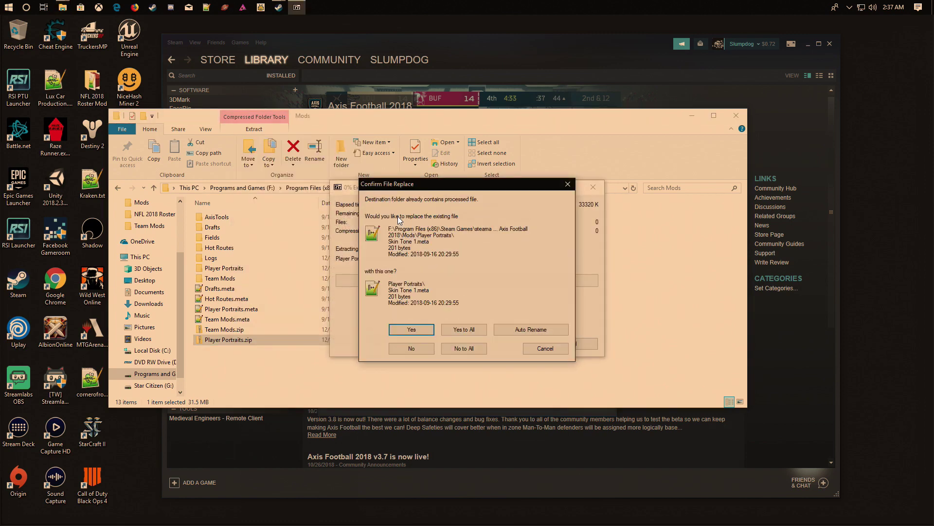
pyautogui.click(456, 329)
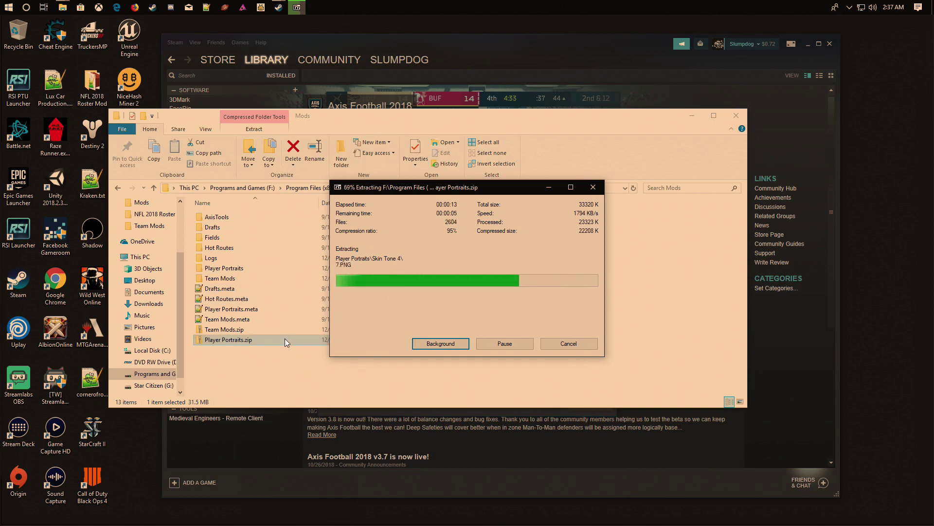
pyautogui.click(255, 329)
# - Extract Team Mods.zip into Mods with 7-Zip and monitor both extraction progress windows
pyautogui.rightClick(255, 329)
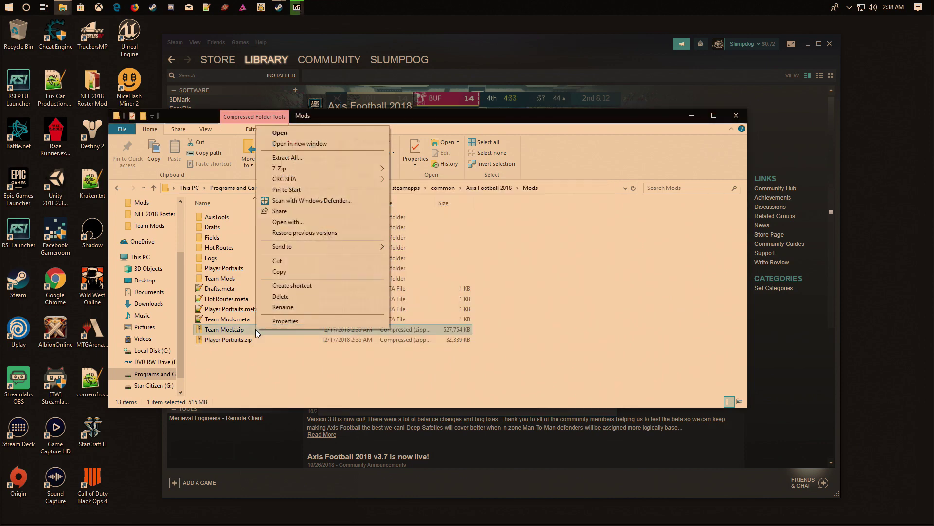
pyautogui.moveTo(318, 168)
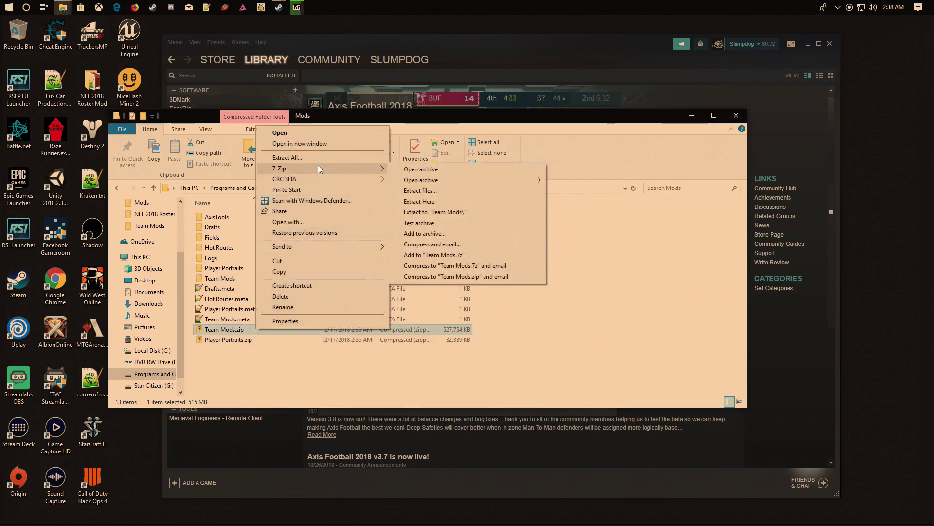
pyautogui.click(418, 201)
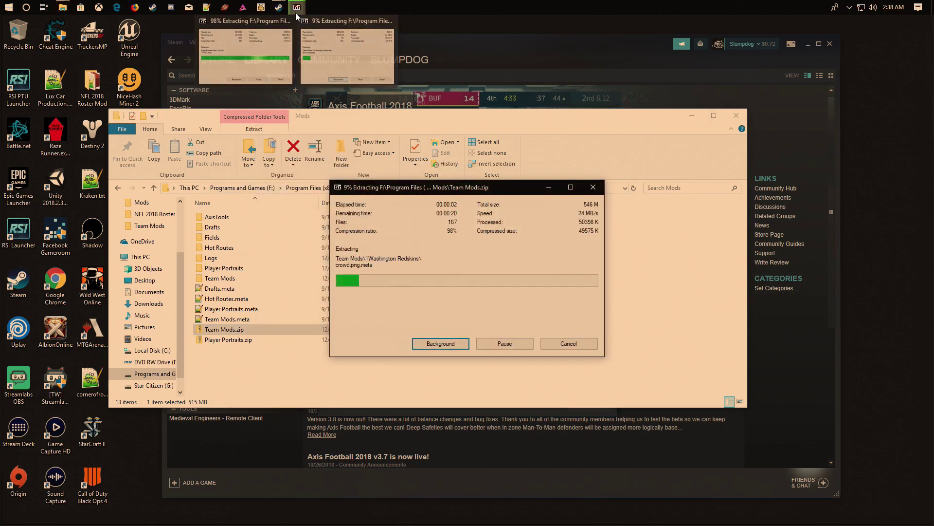
pyautogui.click(319, 36)
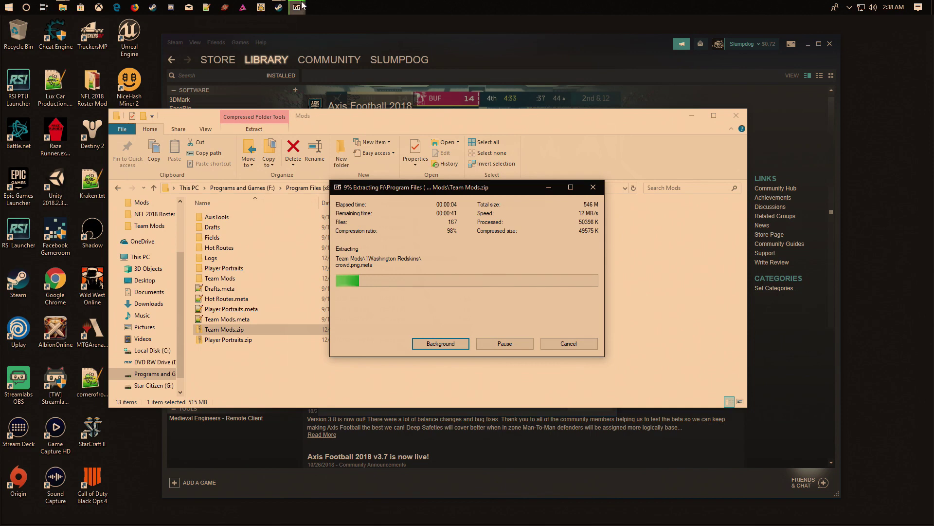
pyautogui.moveTo(302, 6)
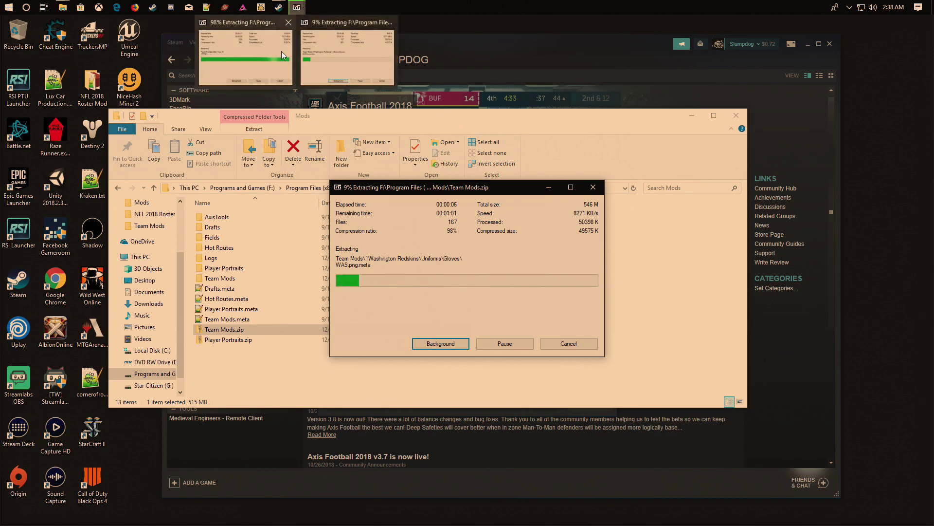
pyautogui.click(242, 38)
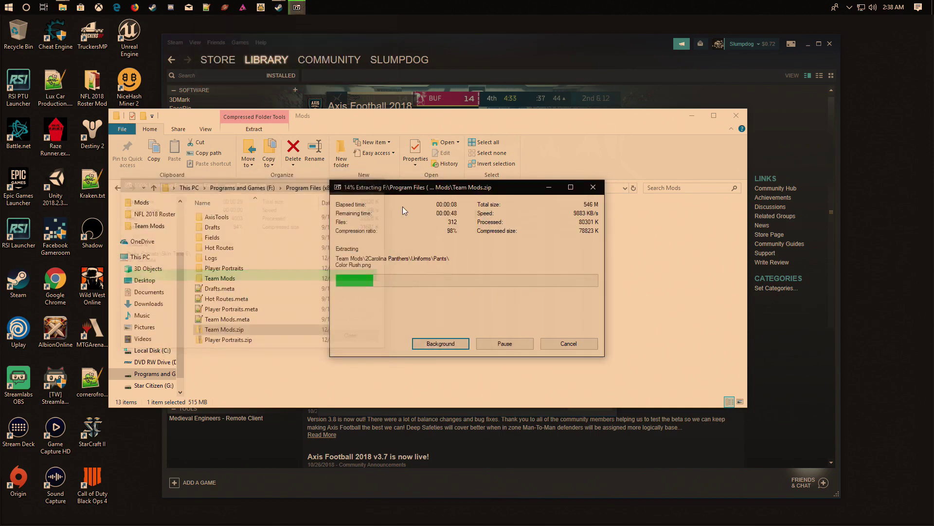
pyautogui.moveTo(456, 193); pyautogui.dragTo(580, 192)
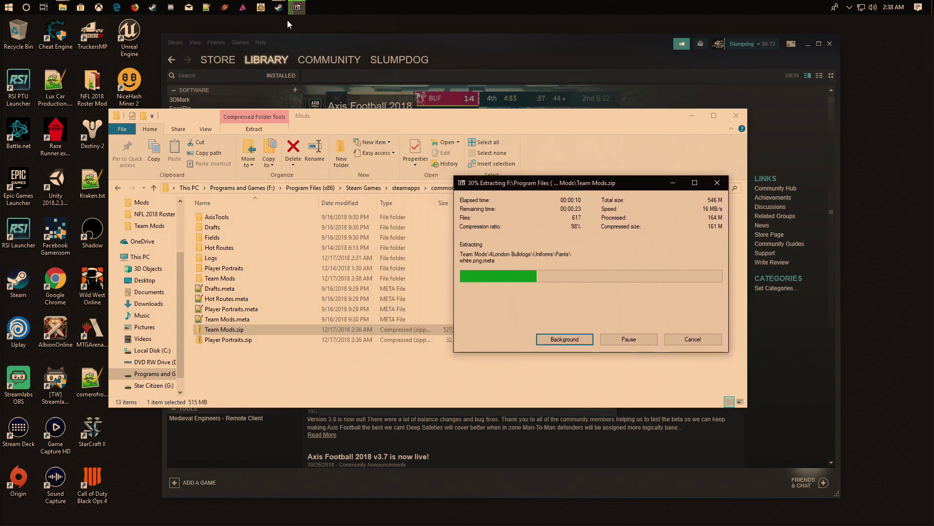
pyautogui.moveTo(298, 10)
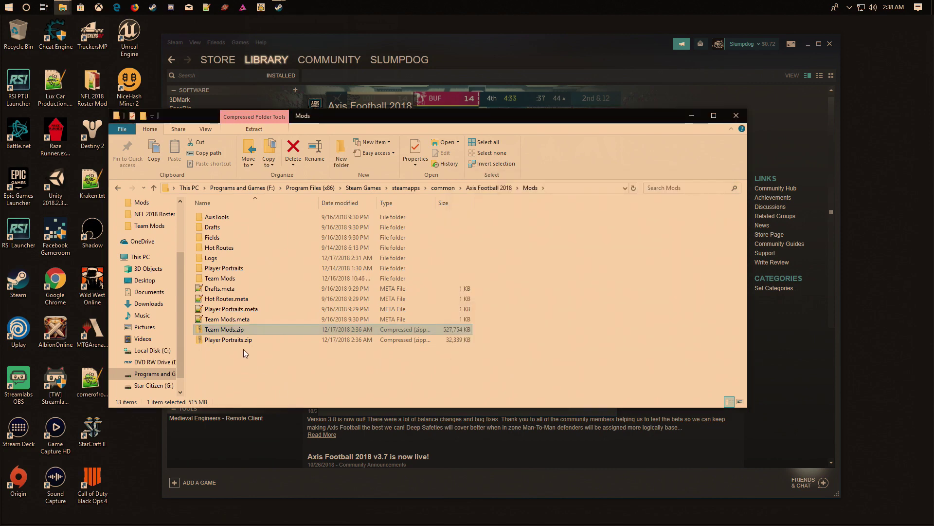
# - Check the extracted Player Portraits and Team Mods folders, then return to Mods
pyautogui.doubleClick(241, 269)
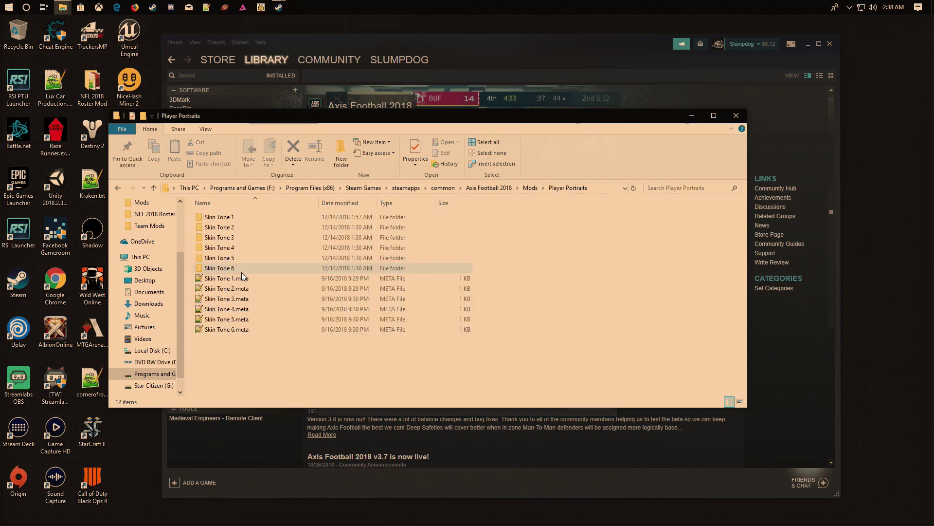
pyautogui.click(154, 188)
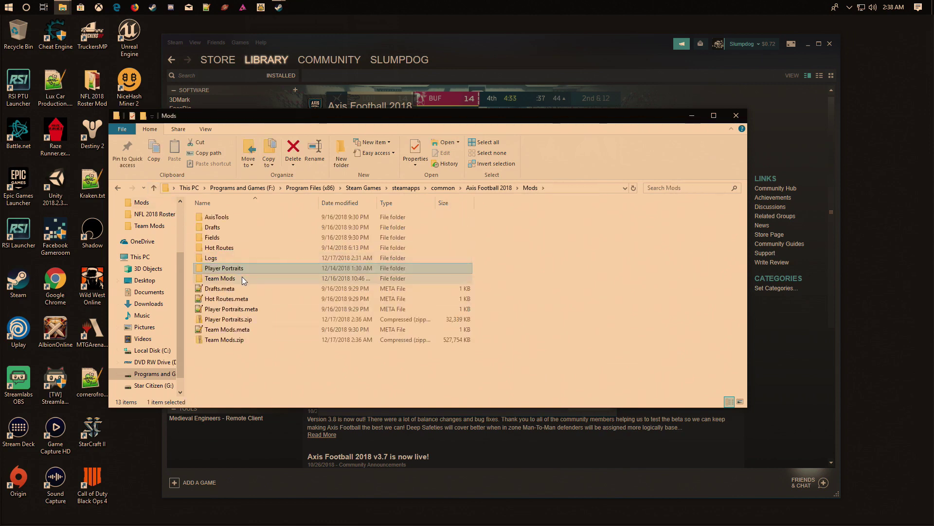
pyautogui.doubleClick(247, 280)
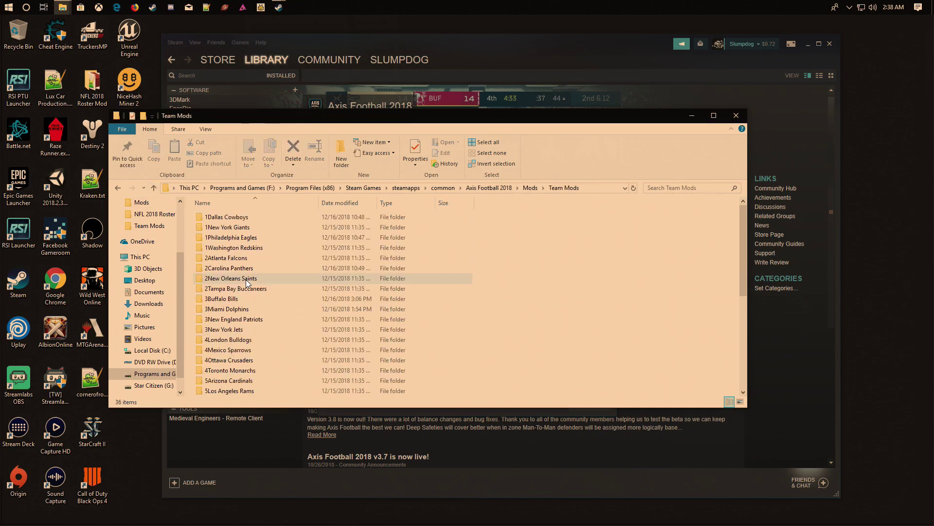
pyautogui.scroll(-6, 262, 286)
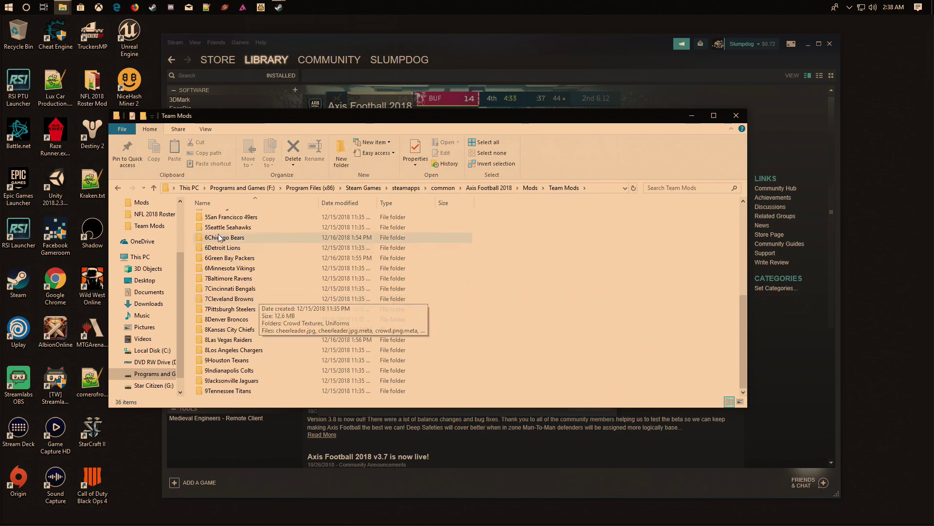
pyautogui.click(153, 188)
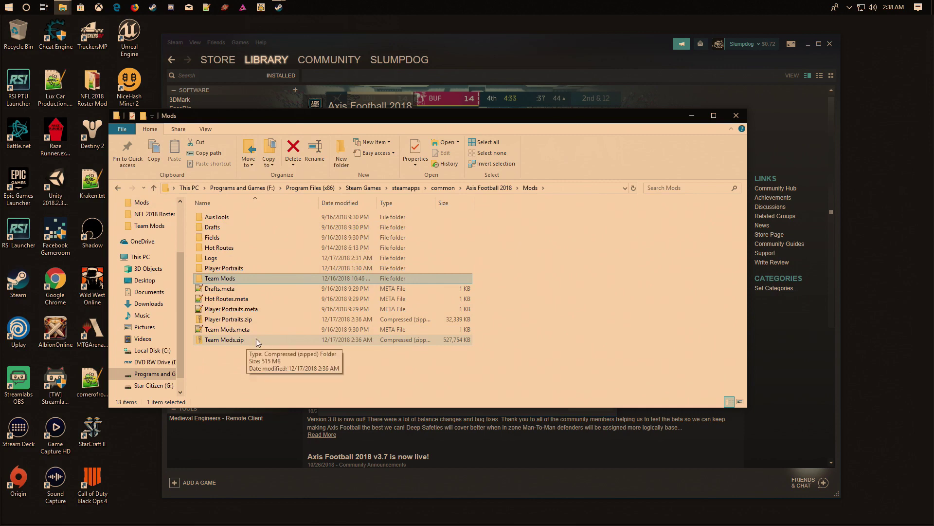
# - Delete Team Mods.zip and Player Portraits.zip and close the Mods window
pyautogui.click(232, 341)
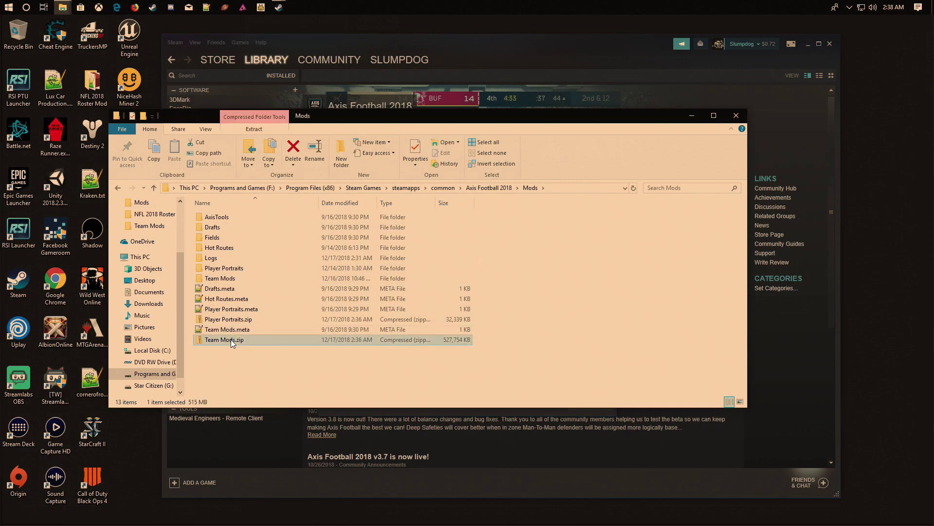
pyautogui.click(290, 161)
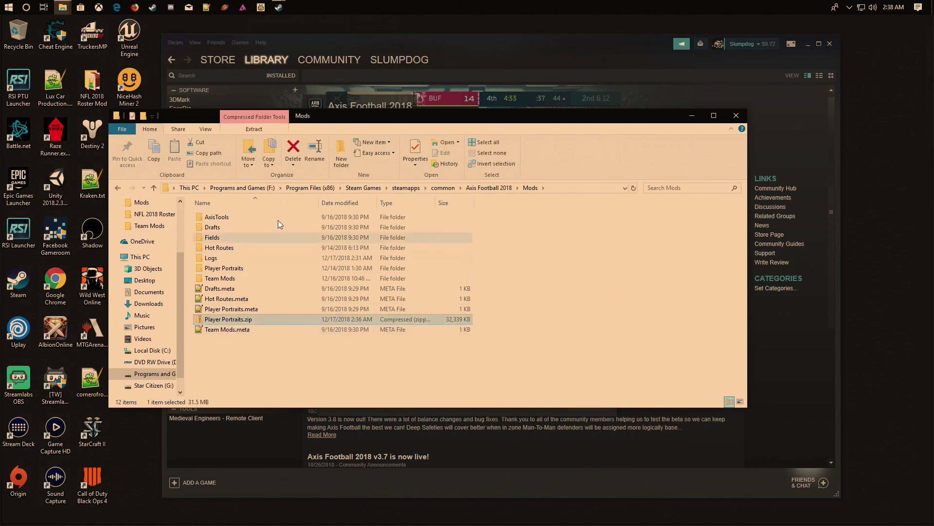
pyautogui.click(292, 154)
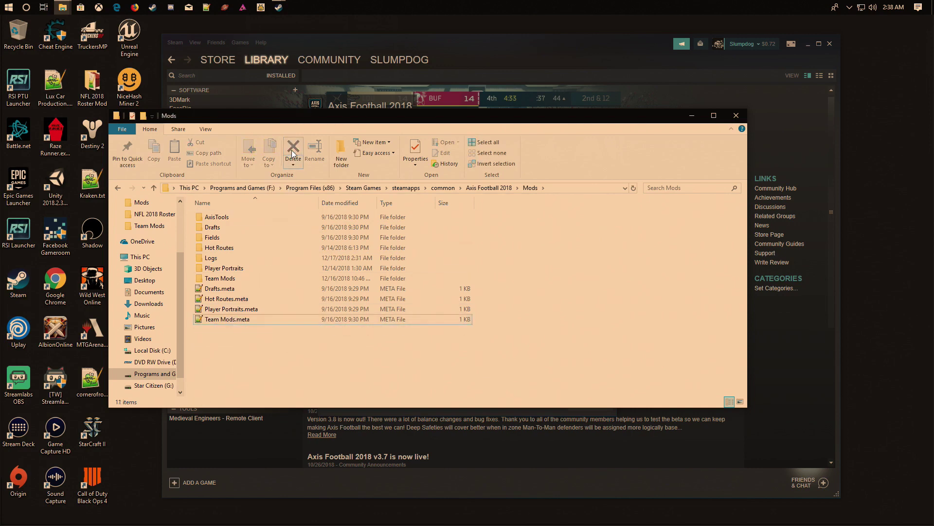
pyautogui.click(735, 119)
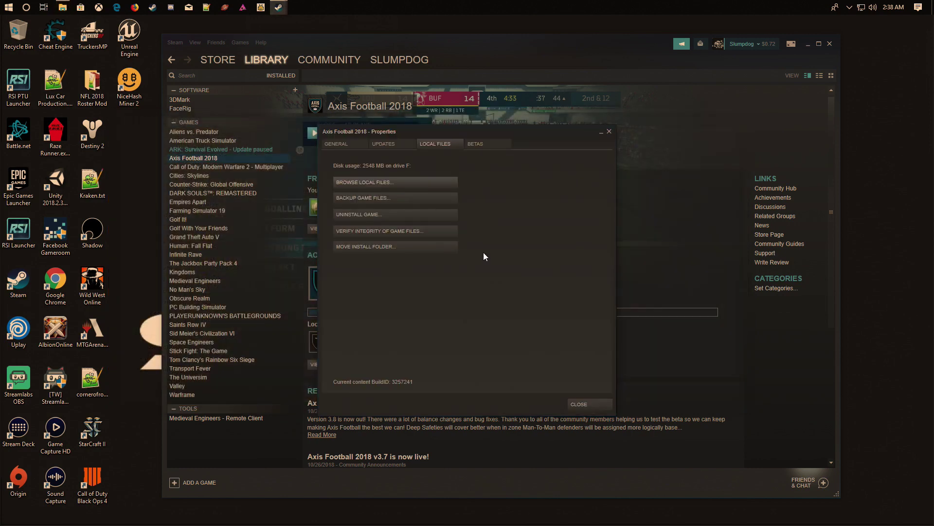
# - Close the Properties dialog and launch Axis Football 2018 from Steam
pyautogui.click(591, 404)
pyautogui.click(325, 134)
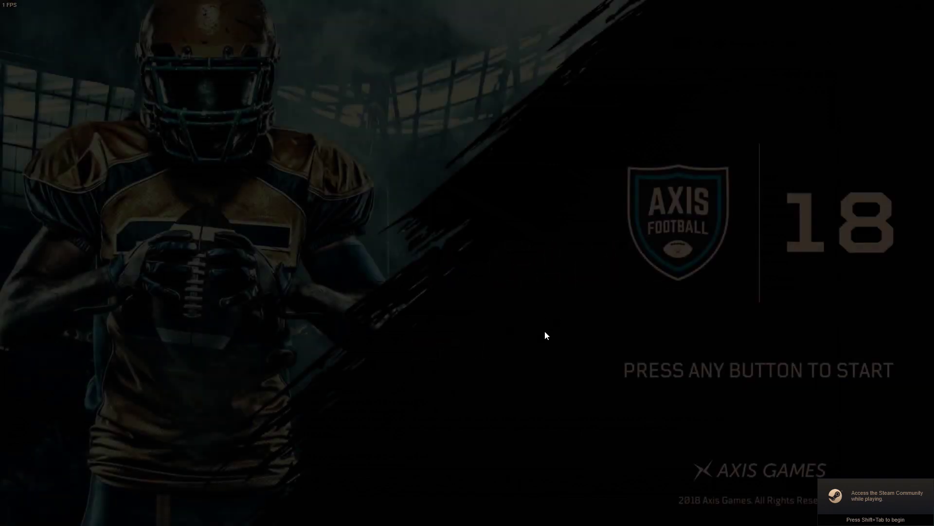
# - In Options > Mods, keep Use Mods enabled and Use Base Teams turned off
pyautogui.click(545, 336)
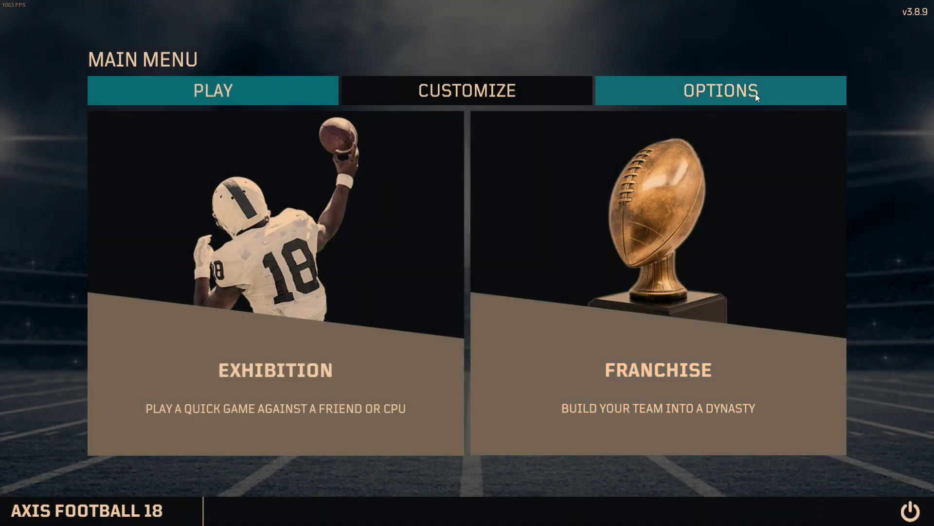
pyautogui.click(755, 93)
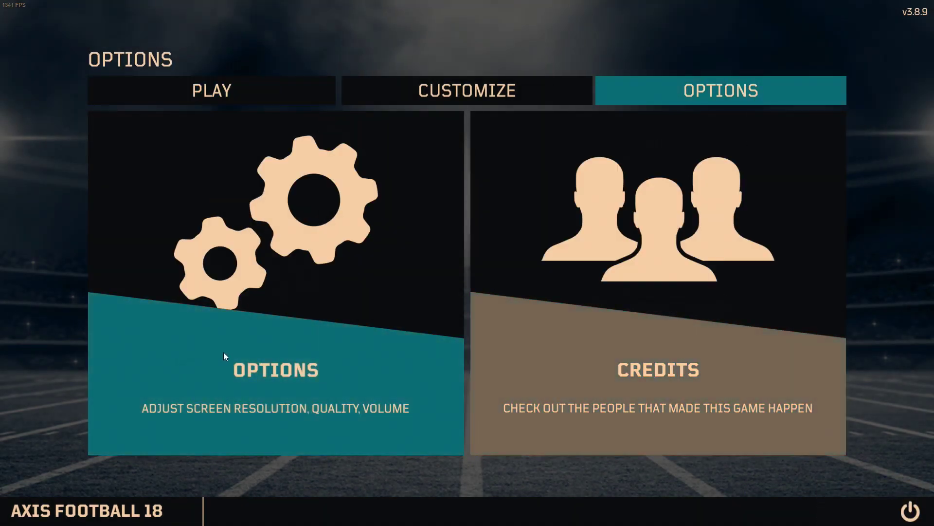
pyautogui.click(224, 352)
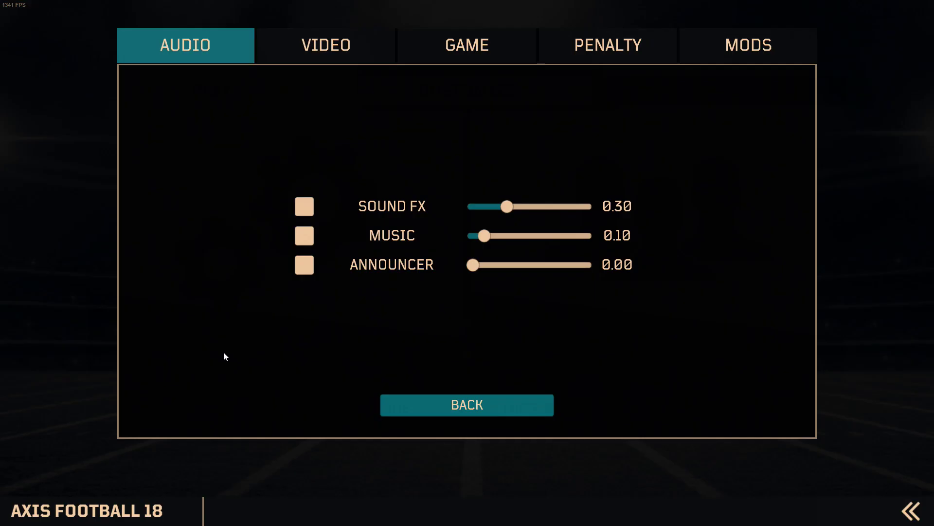
pyautogui.click(709, 56)
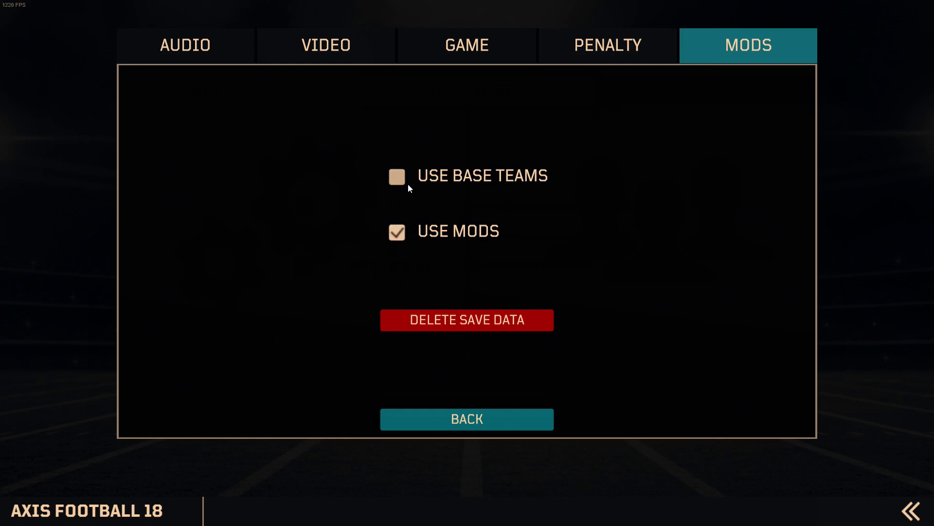
pyautogui.click(397, 232)
pyautogui.click(400, 180)
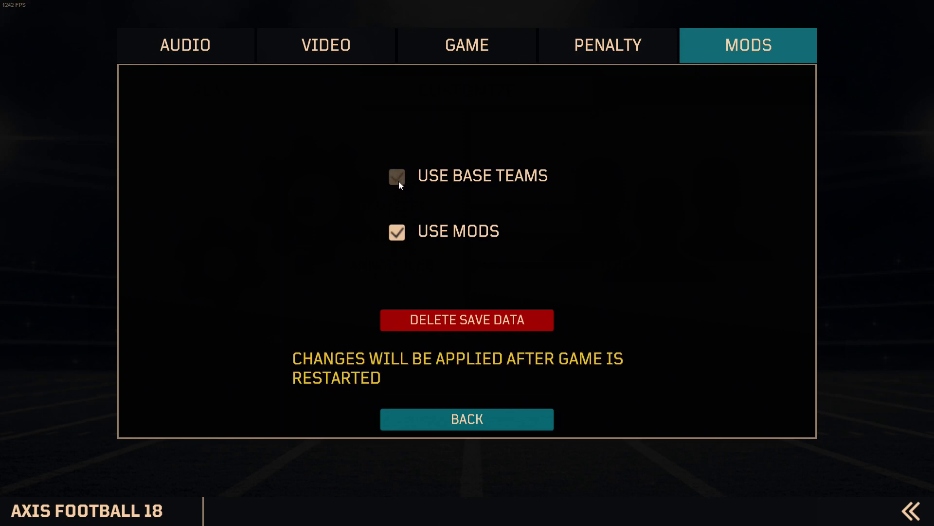
pyautogui.click(398, 176)
# - Return to the main menu and quit the game to restart it
pyautogui.click(466, 418)
pyautogui.click(910, 511)
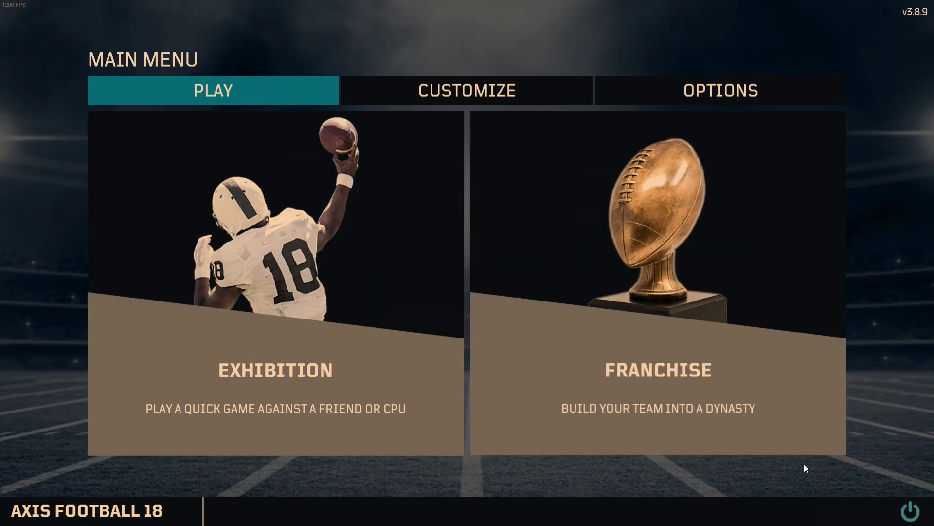
pyautogui.click(909, 507)
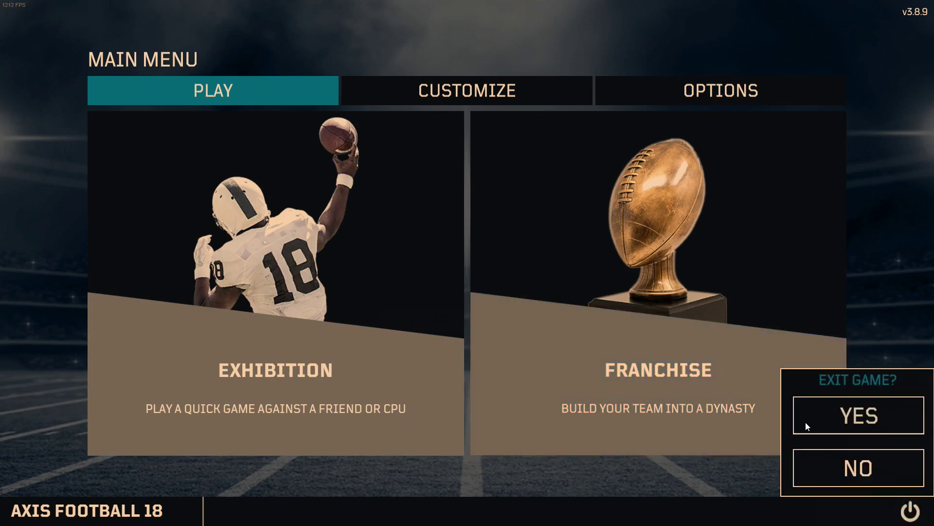
pyautogui.click(805, 422)
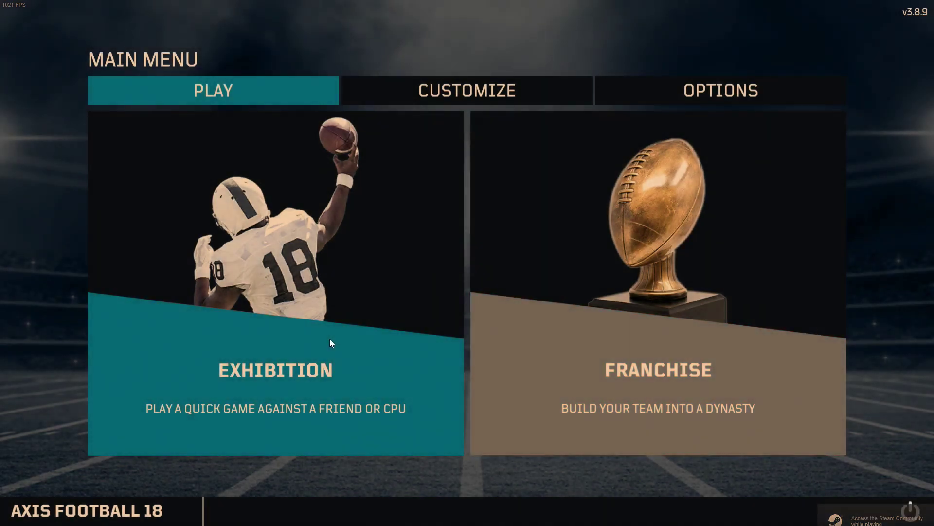
# - In an Exhibition spectate setup, cycle home teams to the Baltimore Ravens, then return to the main menu
pyautogui.click(330, 343)
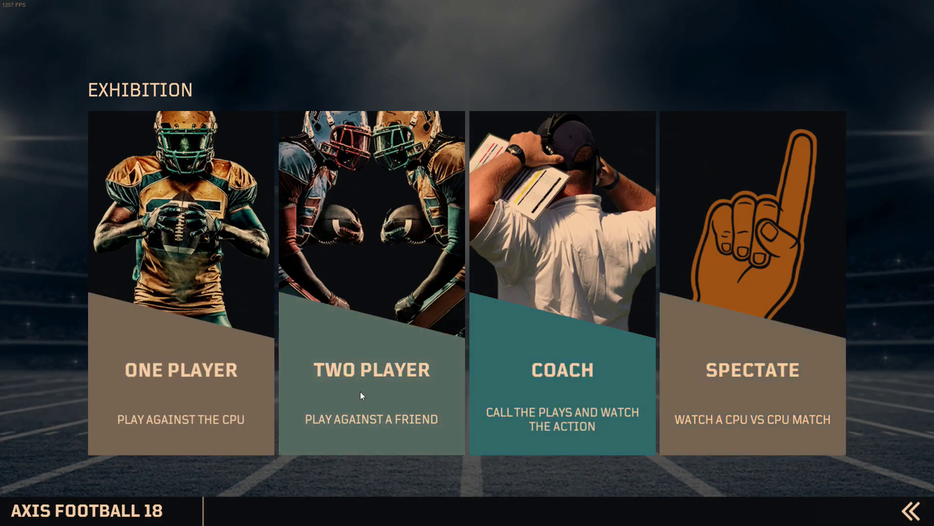
pyautogui.click(725, 319)
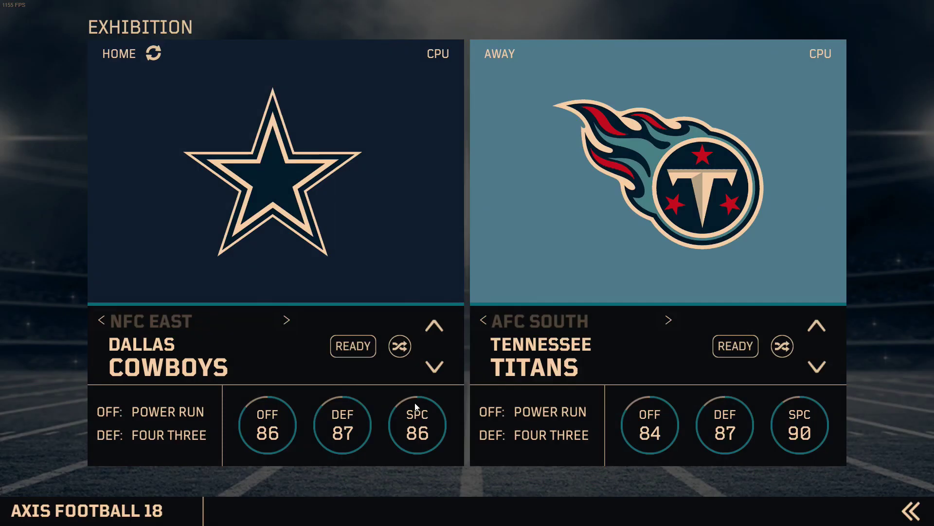
pyautogui.click(430, 328)
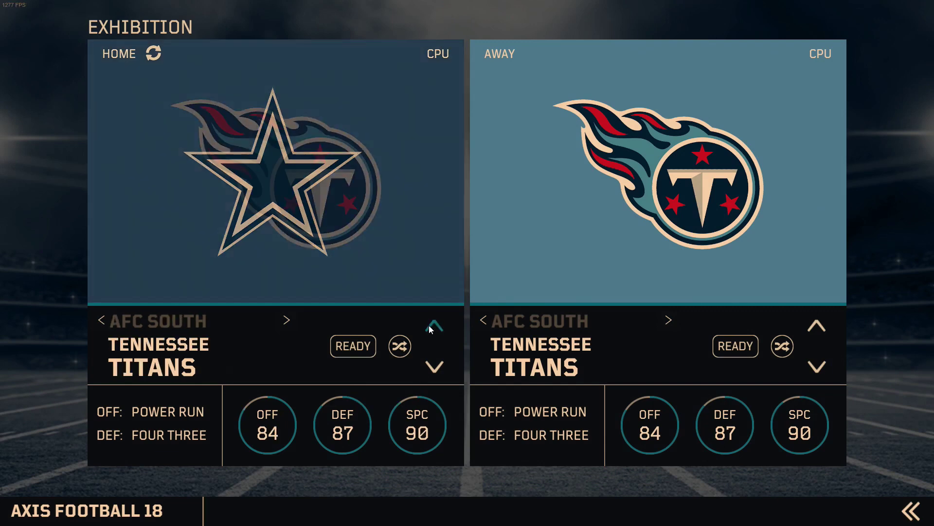
pyautogui.click(430, 327)
pyautogui.click(430, 327)
pyautogui.click(430, 327)
pyautogui.click(429, 326)
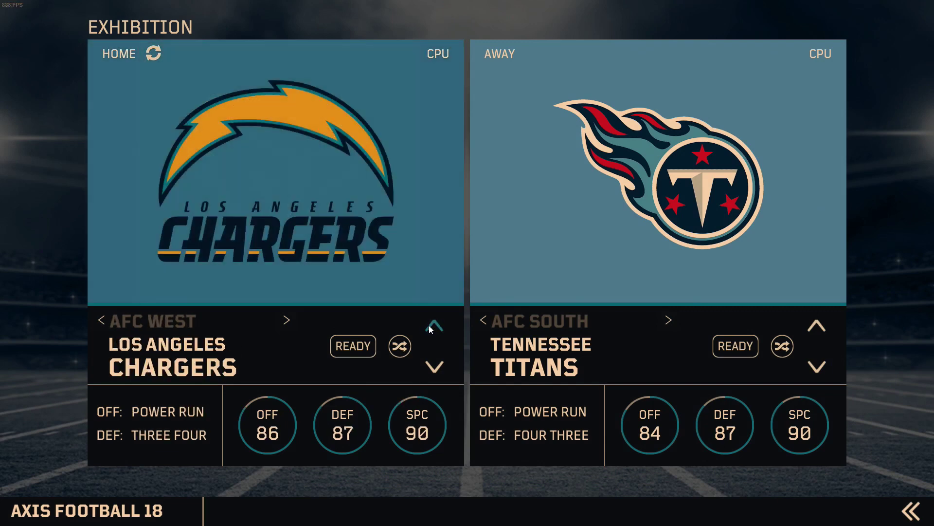
pyautogui.click(429, 326)
pyautogui.click(429, 326)
pyautogui.click(429, 326)
pyautogui.click(430, 327)
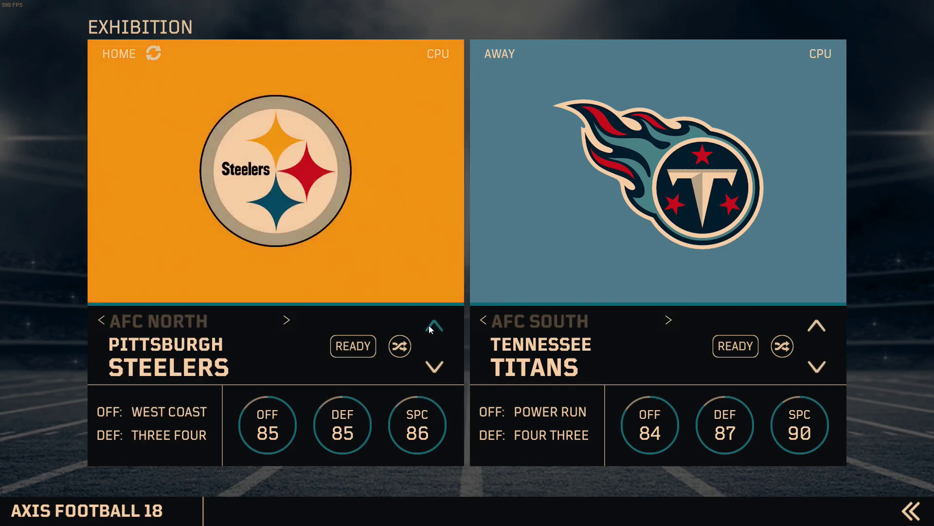
pyautogui.click(429, 326)
pyautogui.click(430, 326)
pyautogui.click(429, 326)
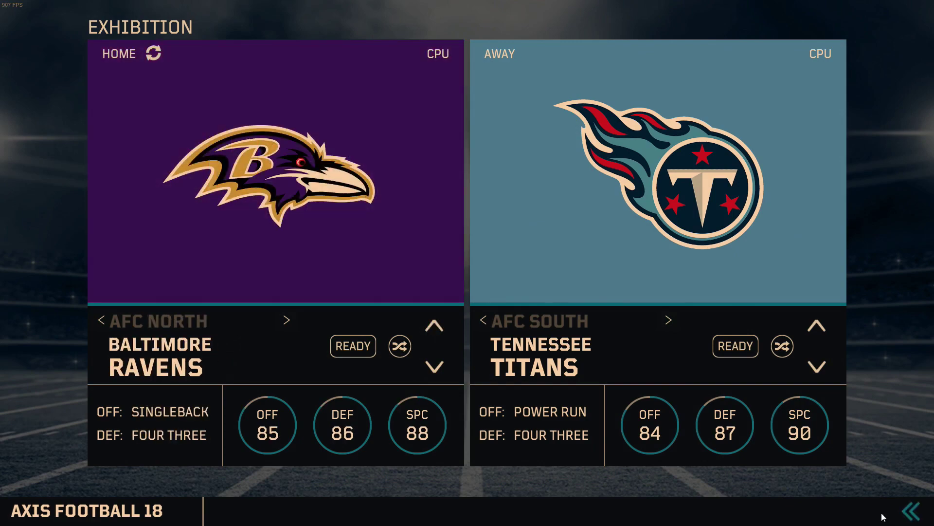
pyautogui.click(904, 517)
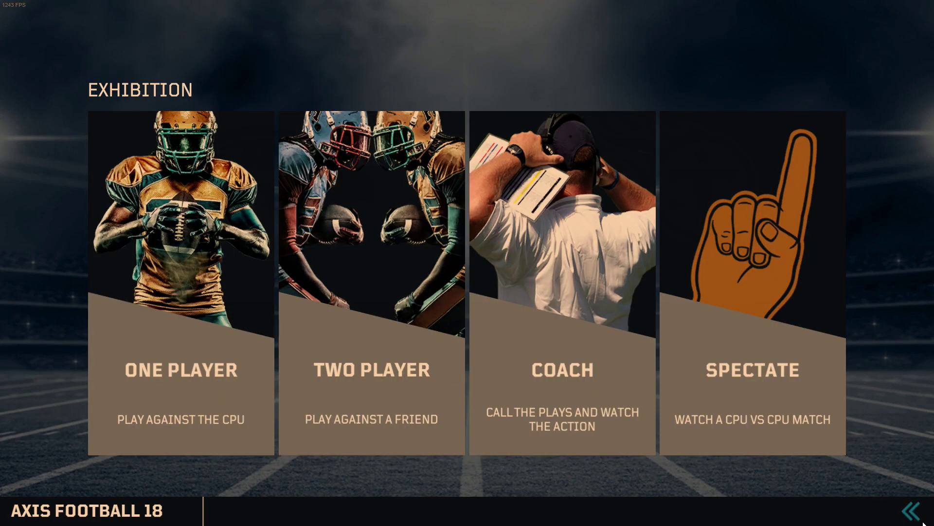
pyautogui.click(904, 517)
# - Dismiss the exit prompt and load the existing Toronto franchise file
pyautogui.click(906, 515)
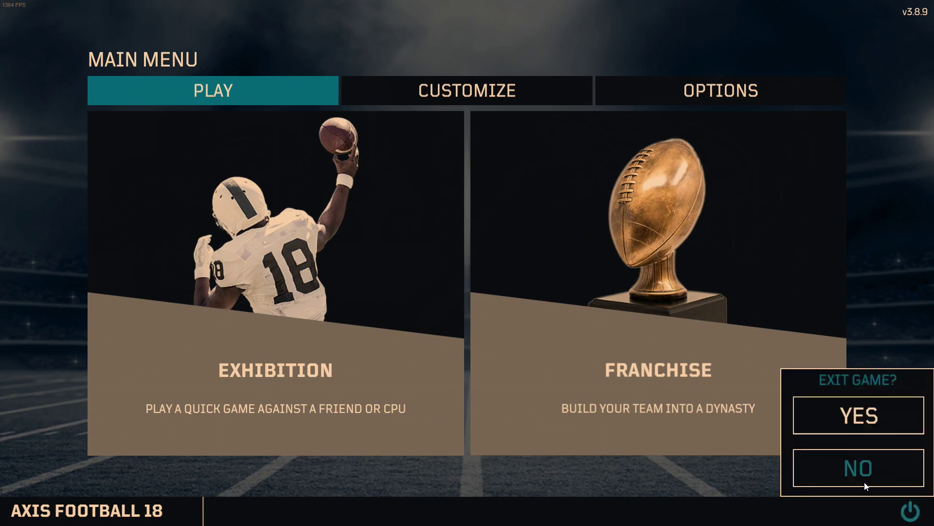
pyautogui.click(750, 226)
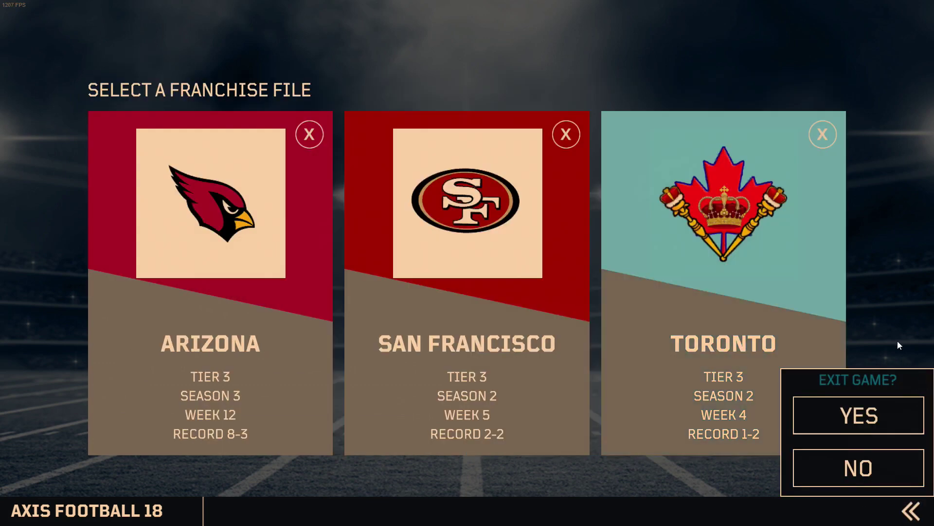
pyautogui.click(909, 512)
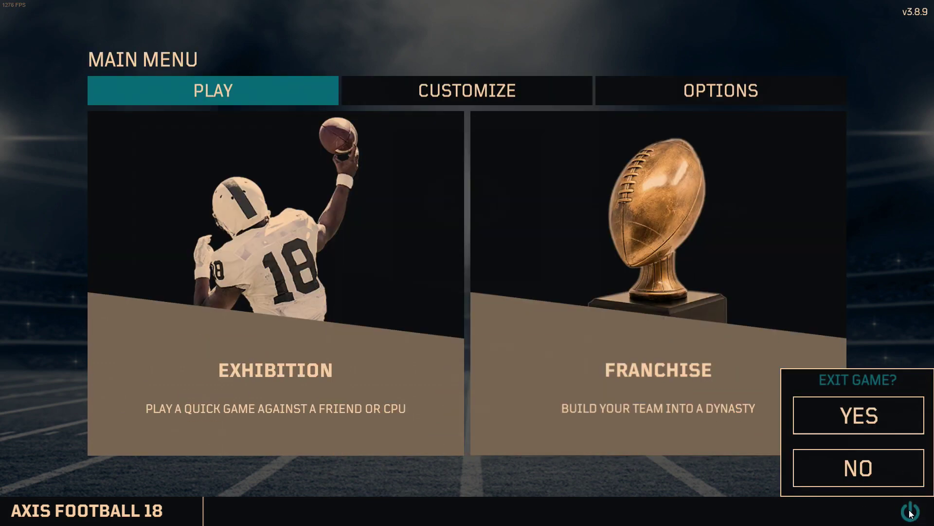
pyautogui.click(852, 470)
pyautogui.click(668, 263)
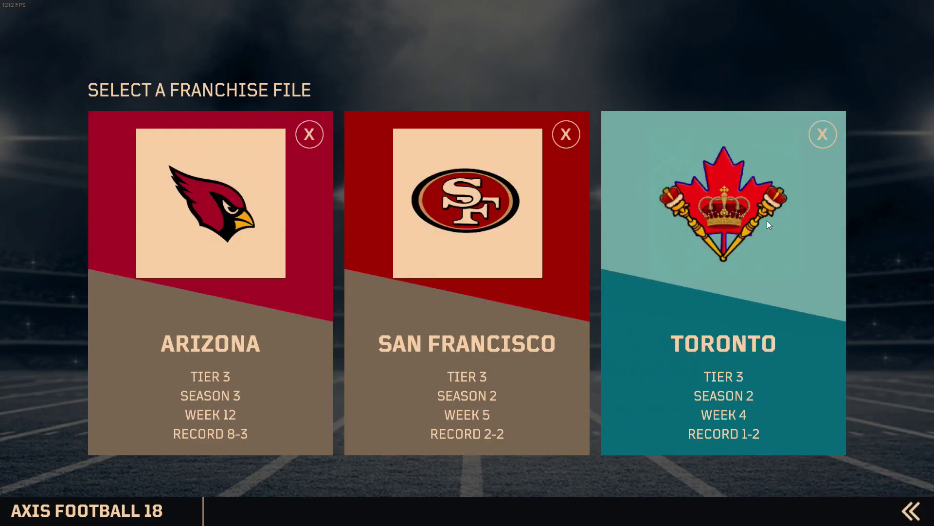
pyautogui.click(838, 125)
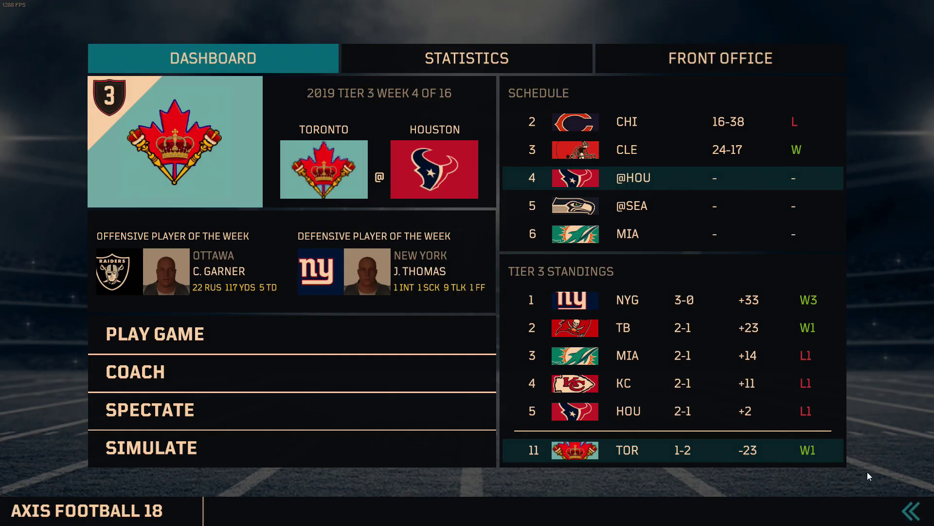
# - Delete the Toronto franchise file from the franchise list
pyautogui.click(913, 518)
pyautogui.click(787, 251)
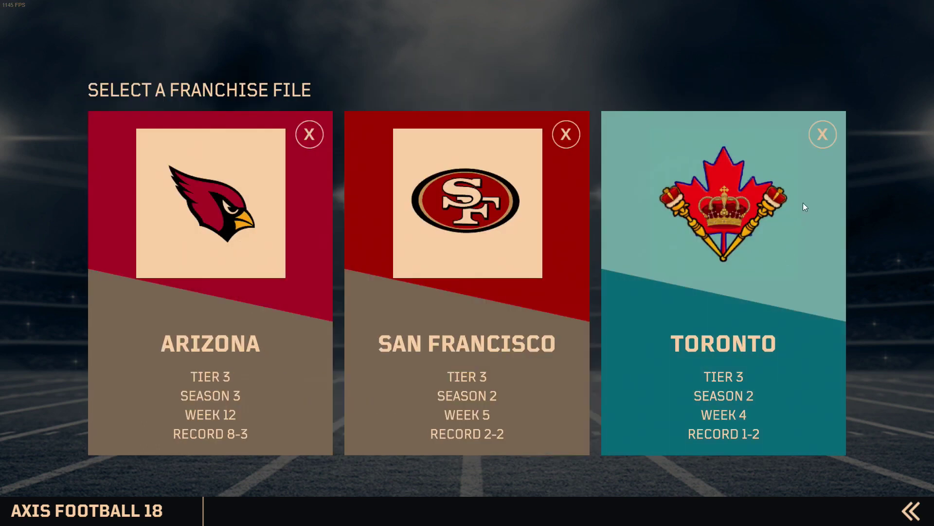
pyautogui.click(828, 131)
pyautogui.click(690, 312)
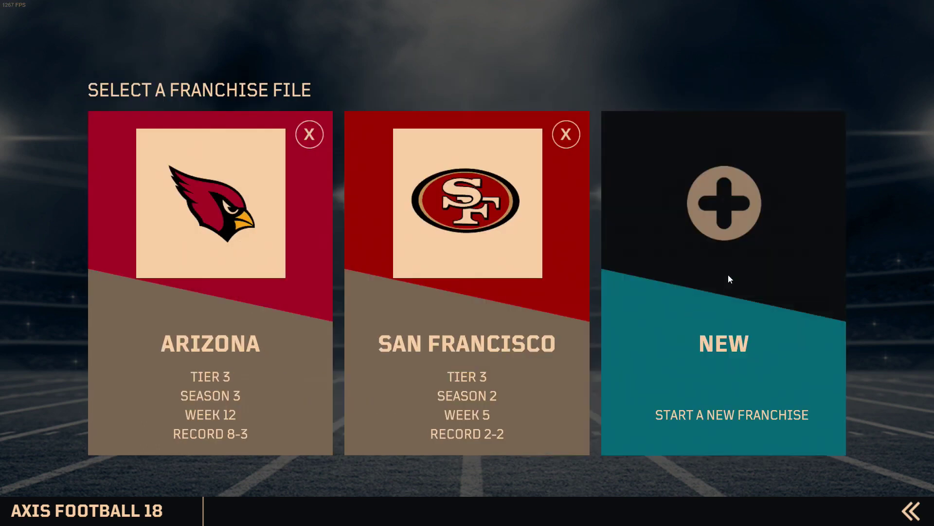
# - Start a new franchise and cycle the team picker to the Buffalo Bills
pyautogui.click(724, 304)
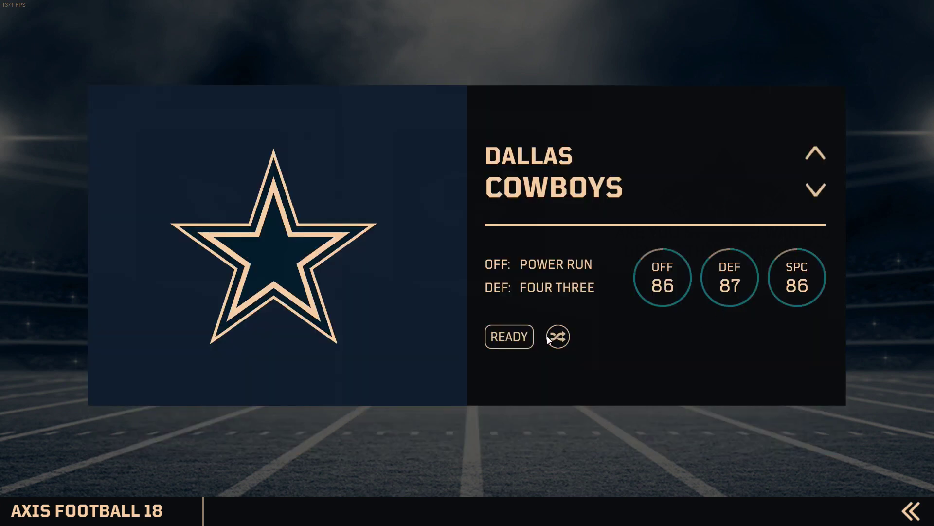
pyautogui.click(813, 191)
pyautogui.click(813, 192)
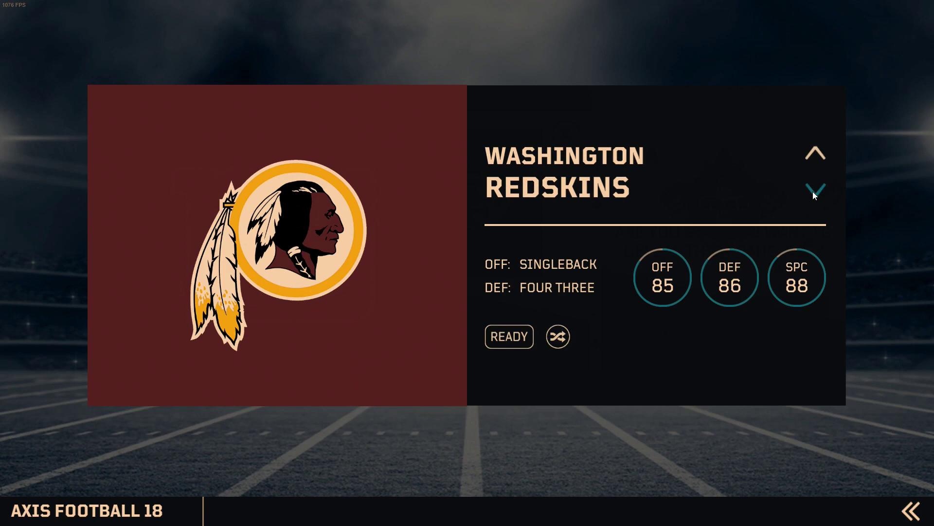
pyautogui.click(813, 195)
pyautogui.click(813, 192)
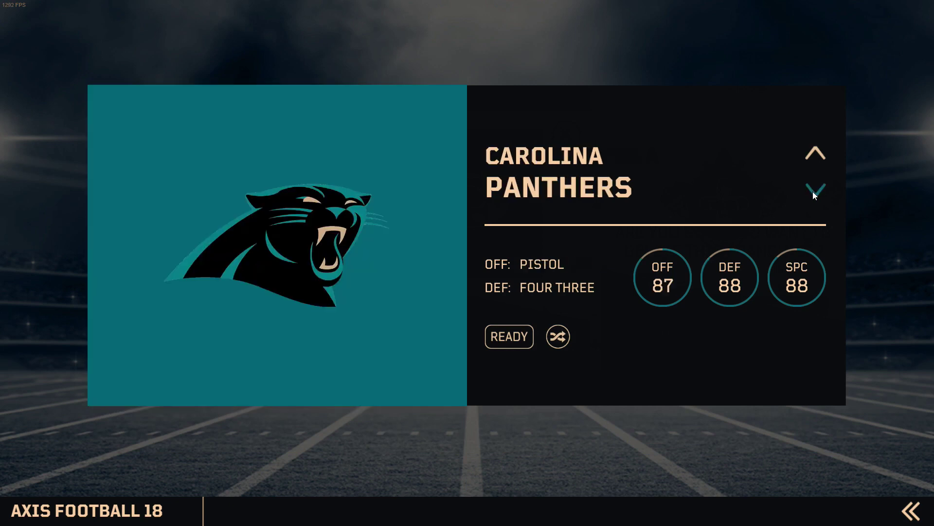
pyautogui.click(813, 191)
pyautogui.click(813, 192)
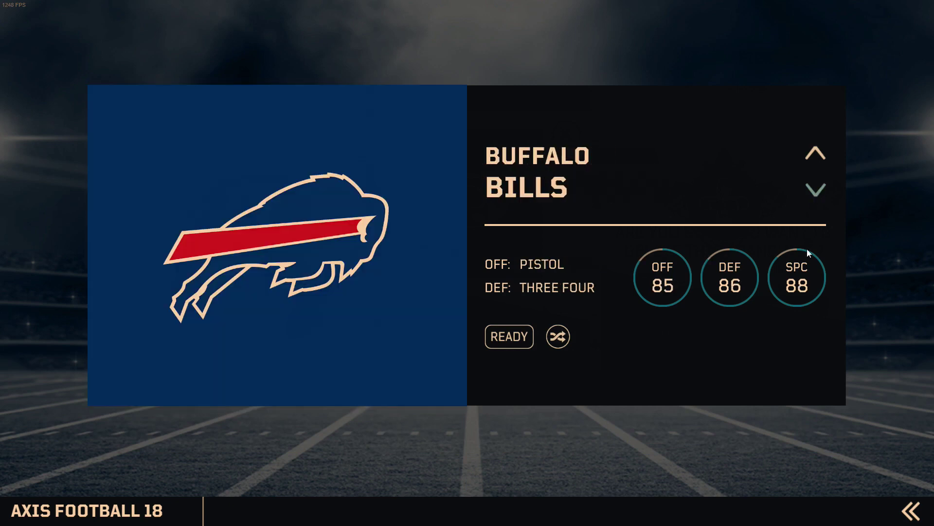
# - Confirm the Buffalo Bills as the franchise team and load its 2018 dashboard
pyautogui.click(520, 337)
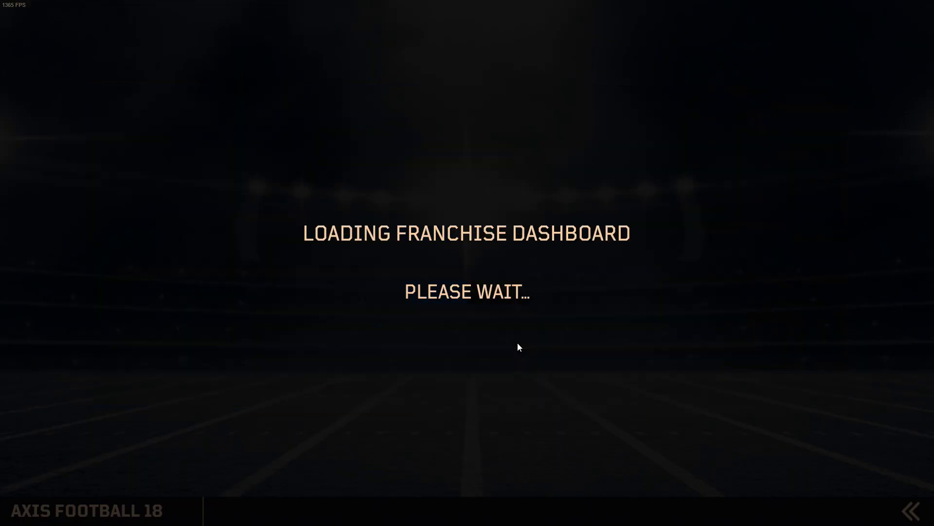